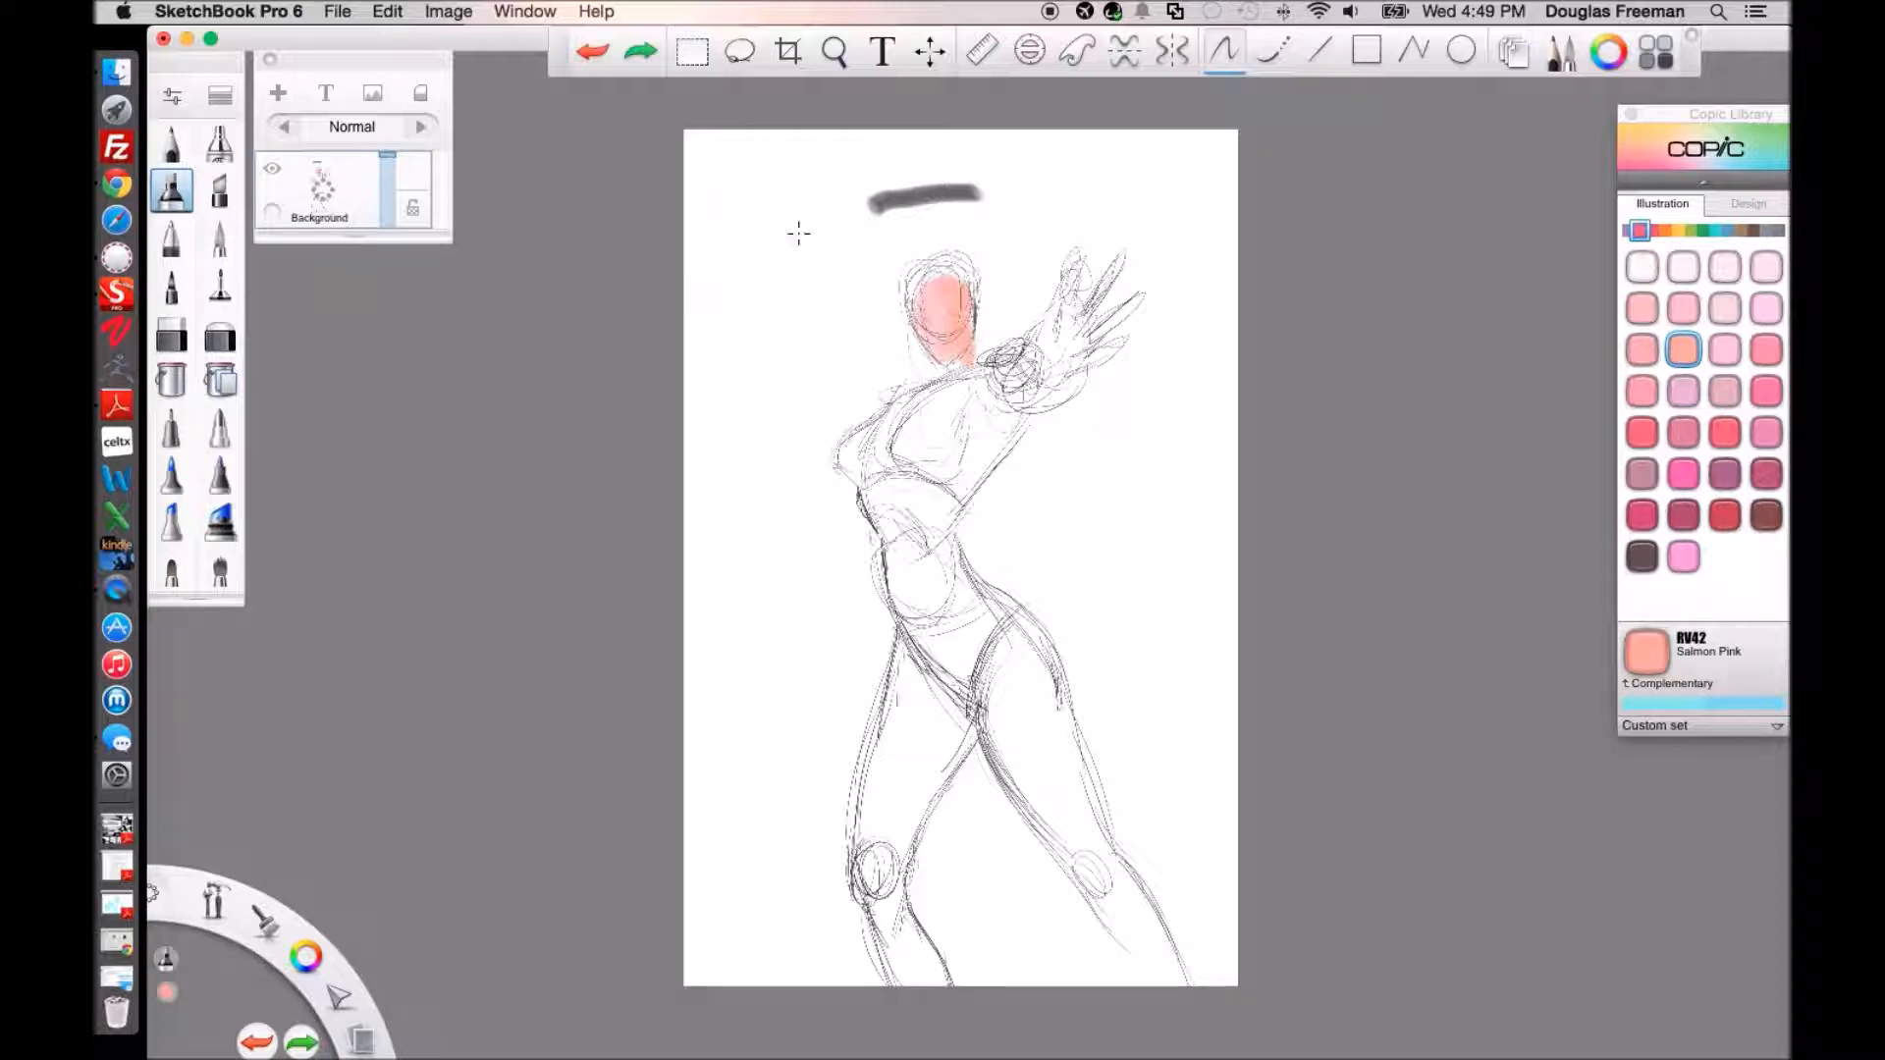
# Scribble a test patch of Salmon Pink marker strokes in the empty area beside the figure's head.
pyautogui.moveTo(757, 280)
pyautogui.mouseDown()
pyautogui.moveTo(733, 367)
pyautogui.moveTo(781, 336)
pyautogui.mouseUp()
pyautogui.moveTo(790, 404)
pyautogui.mouseDown()
pyautogui.moveTo(829, 294)
pyautogui.moveTo(795, 413)
pyautogui.moveTo(719, 315)
pyautogui.moveTo(749, 315)
pyautogui.moveTo(781, 211)
pyautogui.mouseUp()
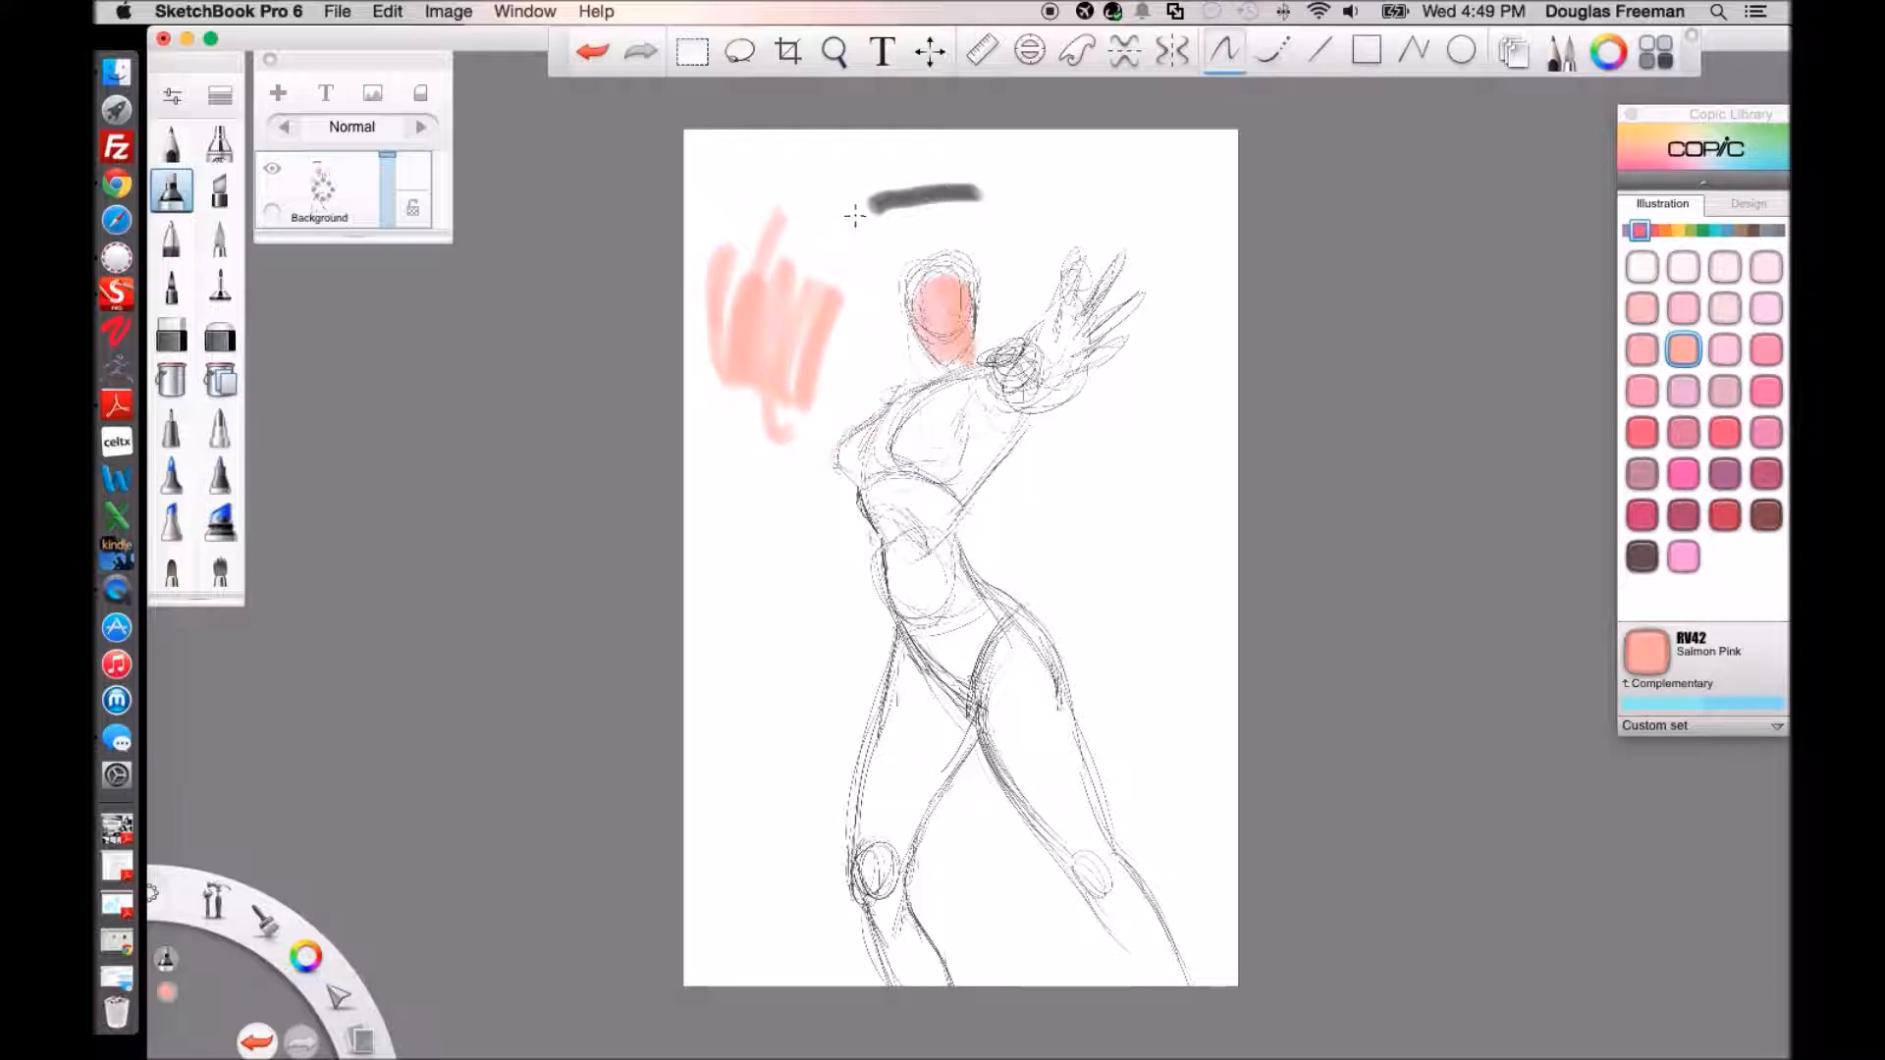
pyautogui.click(1632, 195)
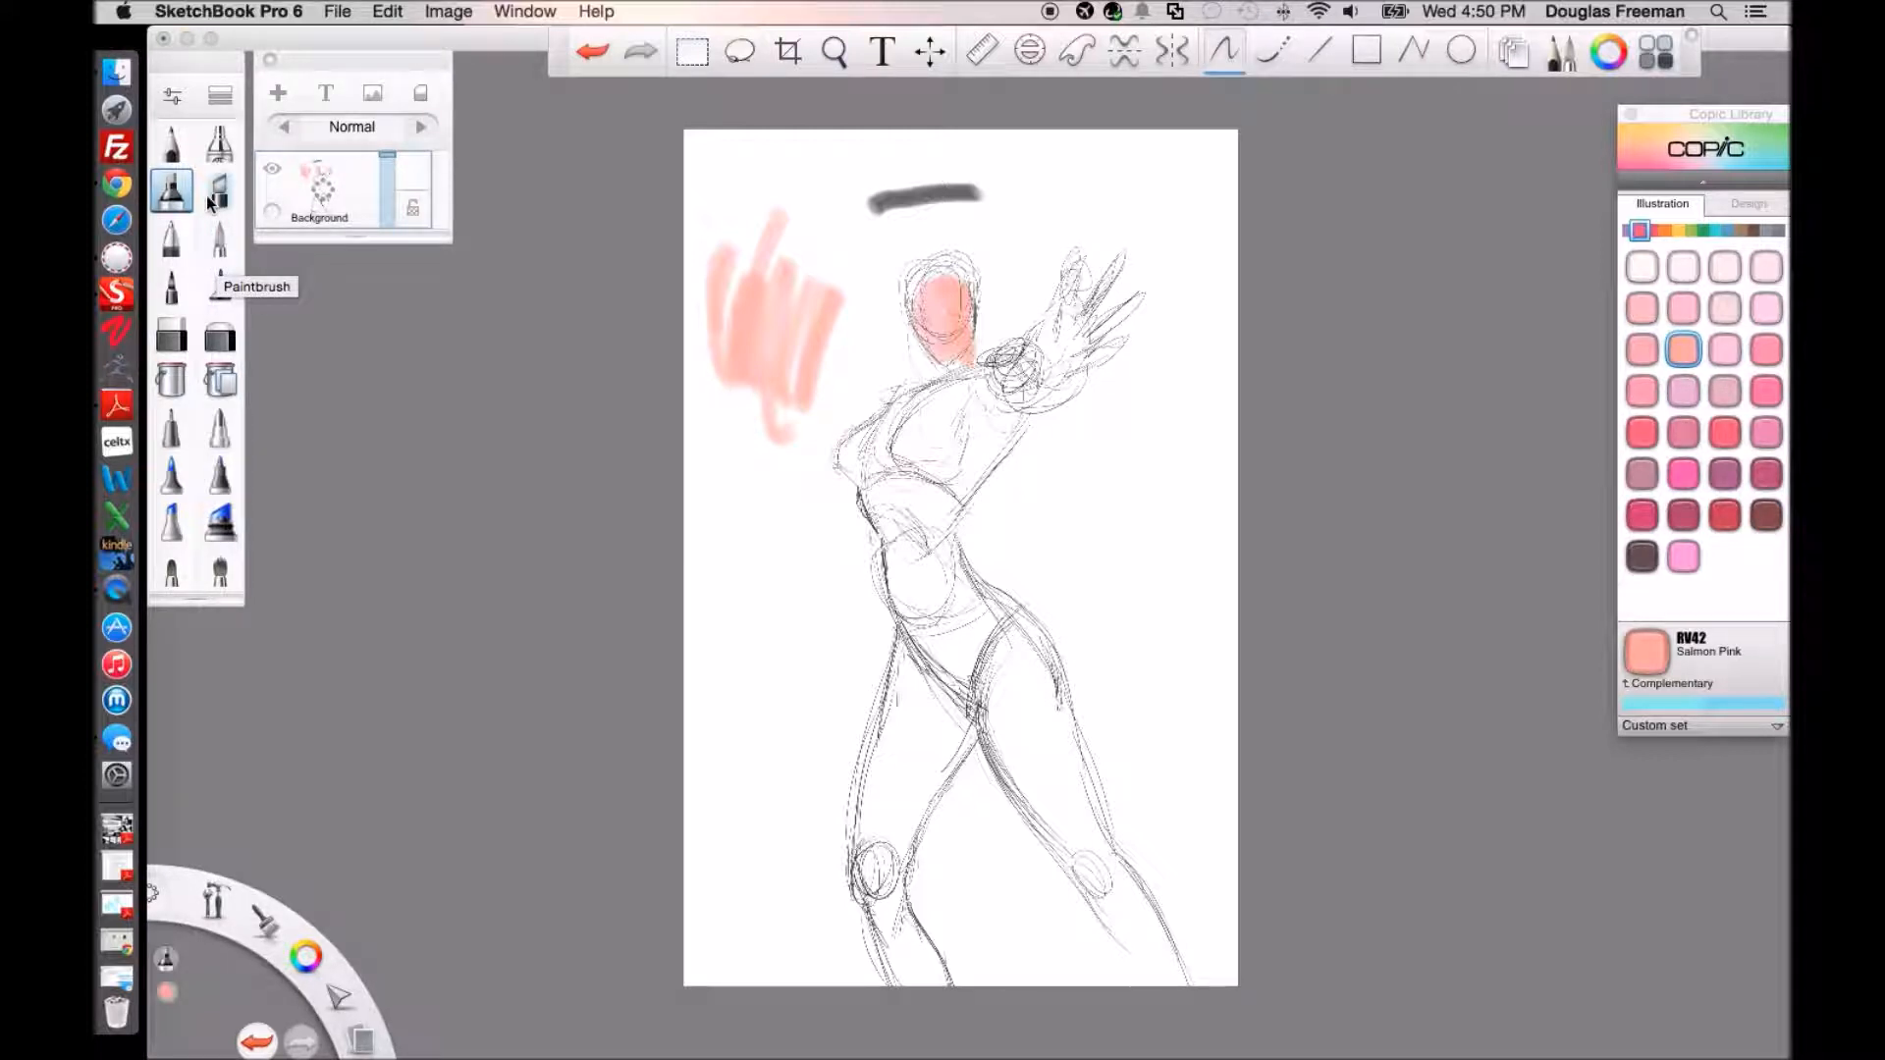
# Enlarge the Hard Eraser to size 186.1 and erase the entire figure sketch and test strokes from the canvas.
pyautogui.click(171, 143)
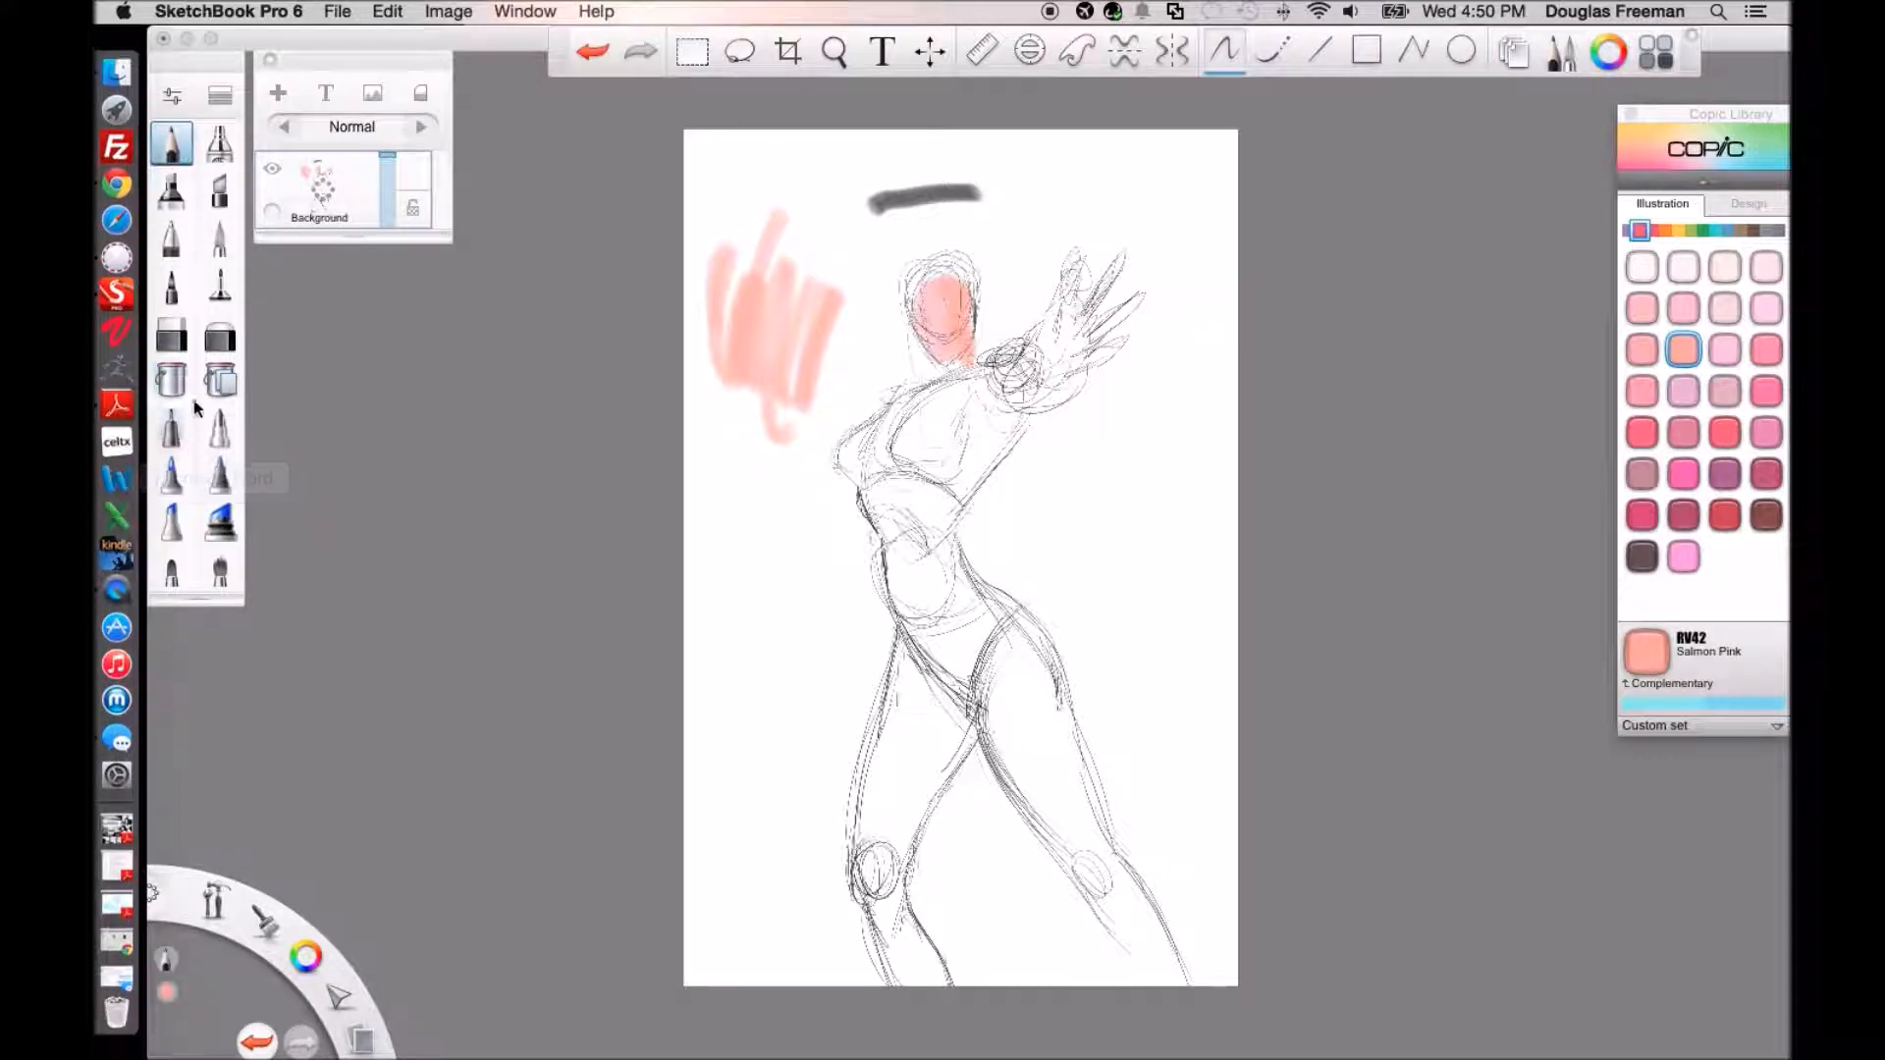
pyautogui.click(170, 338)
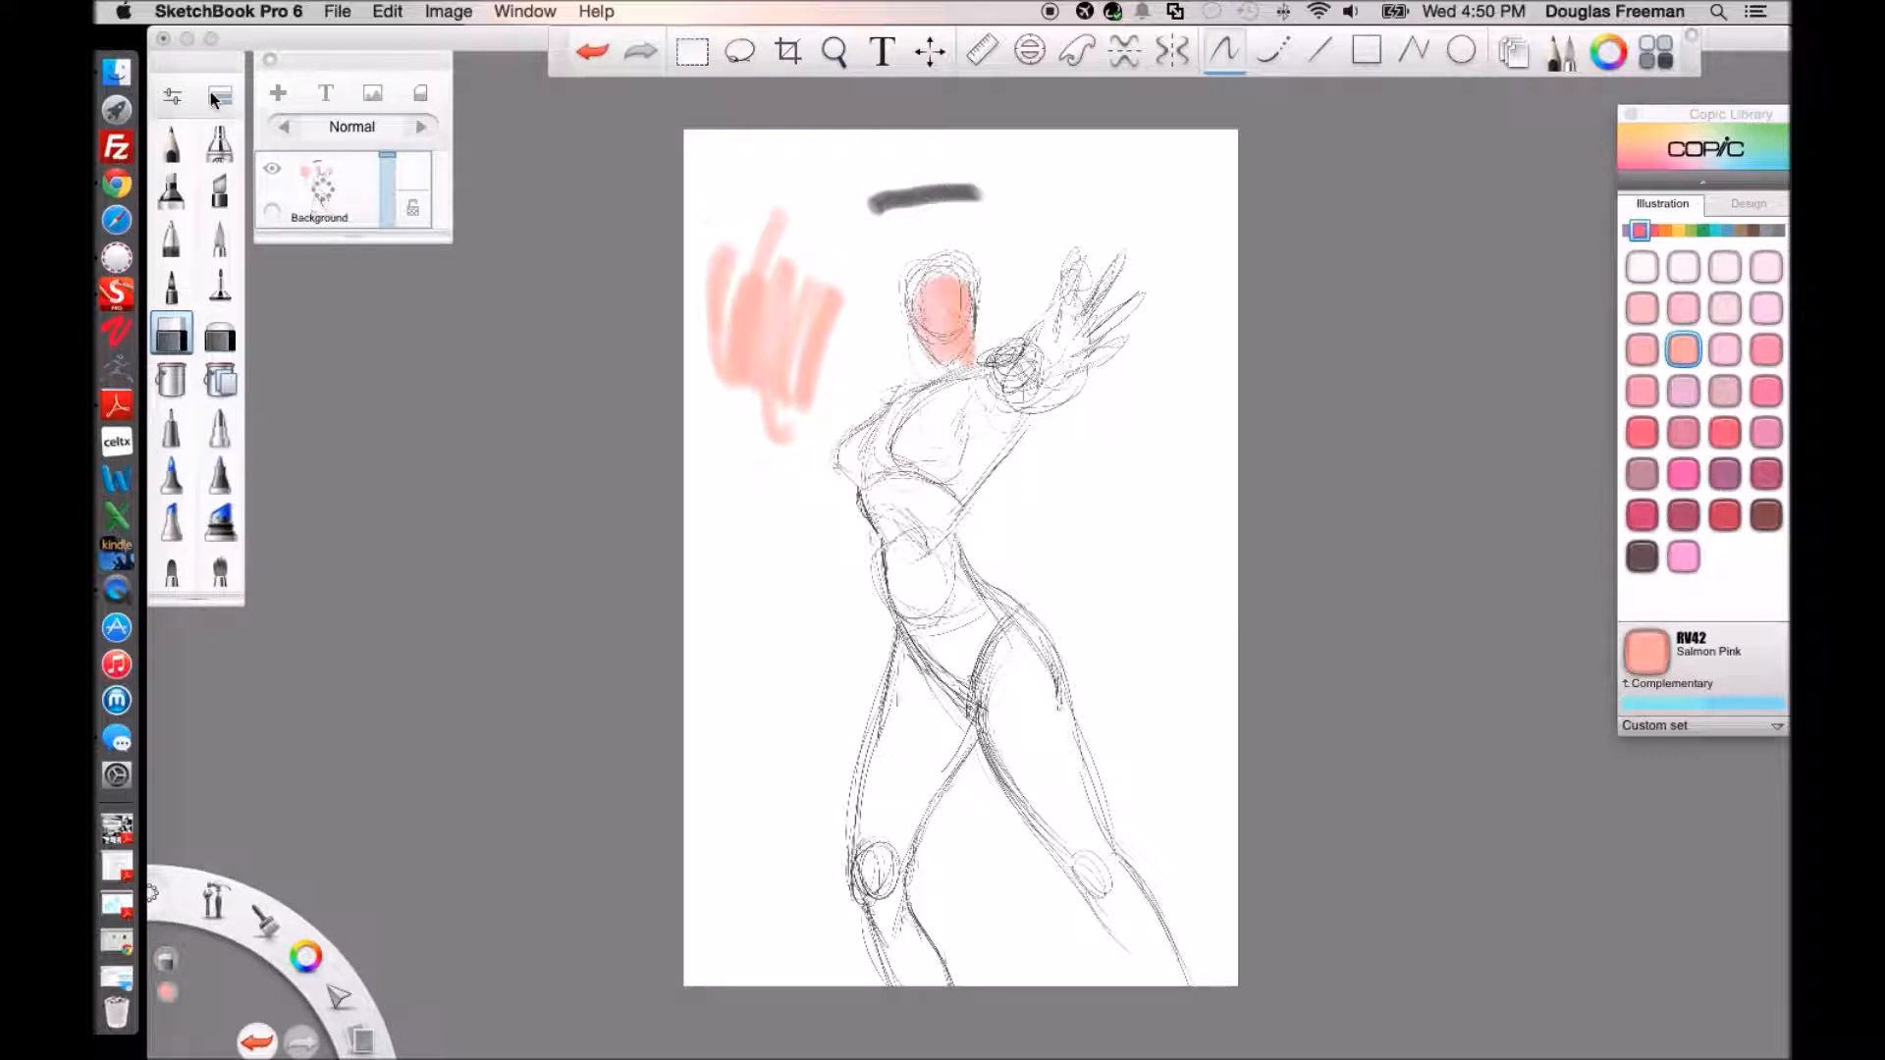
pyautogui.click(177, 98)
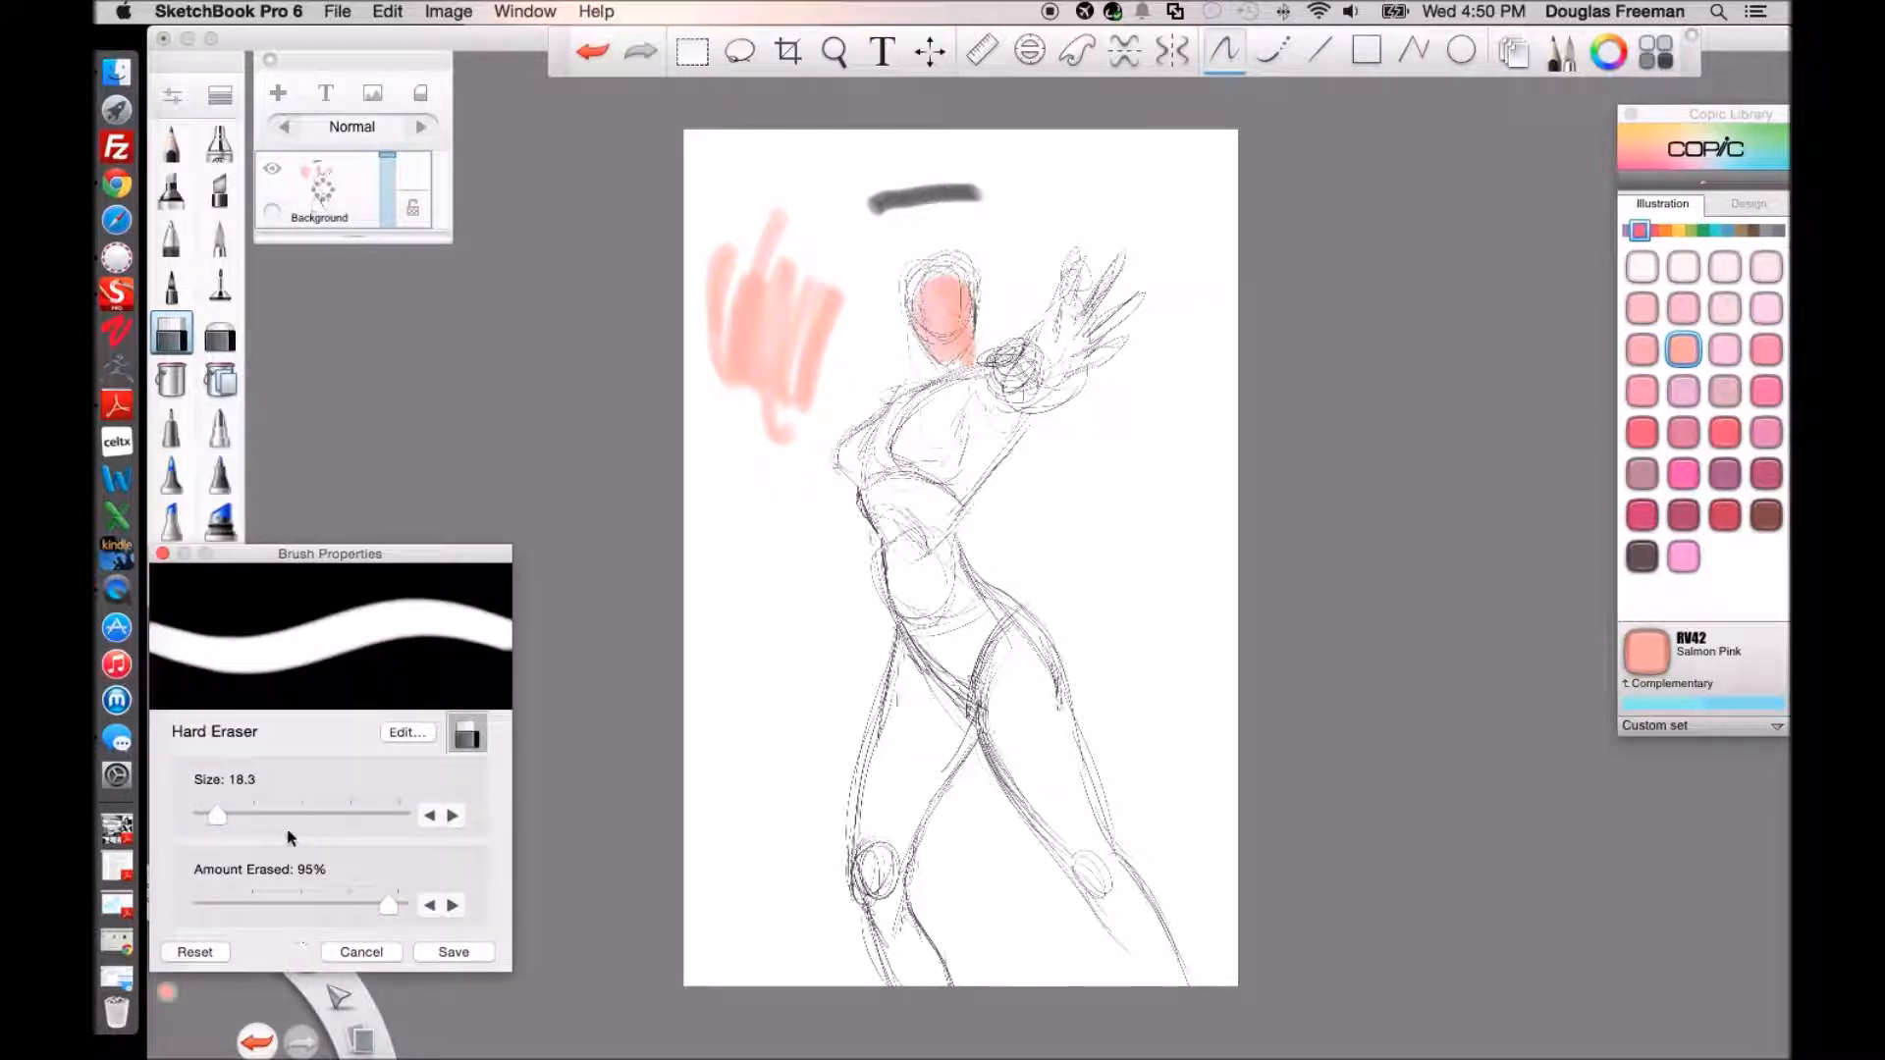
pyautogui.moveTo(217, 815); pyautogui.dragTo(346, 817)
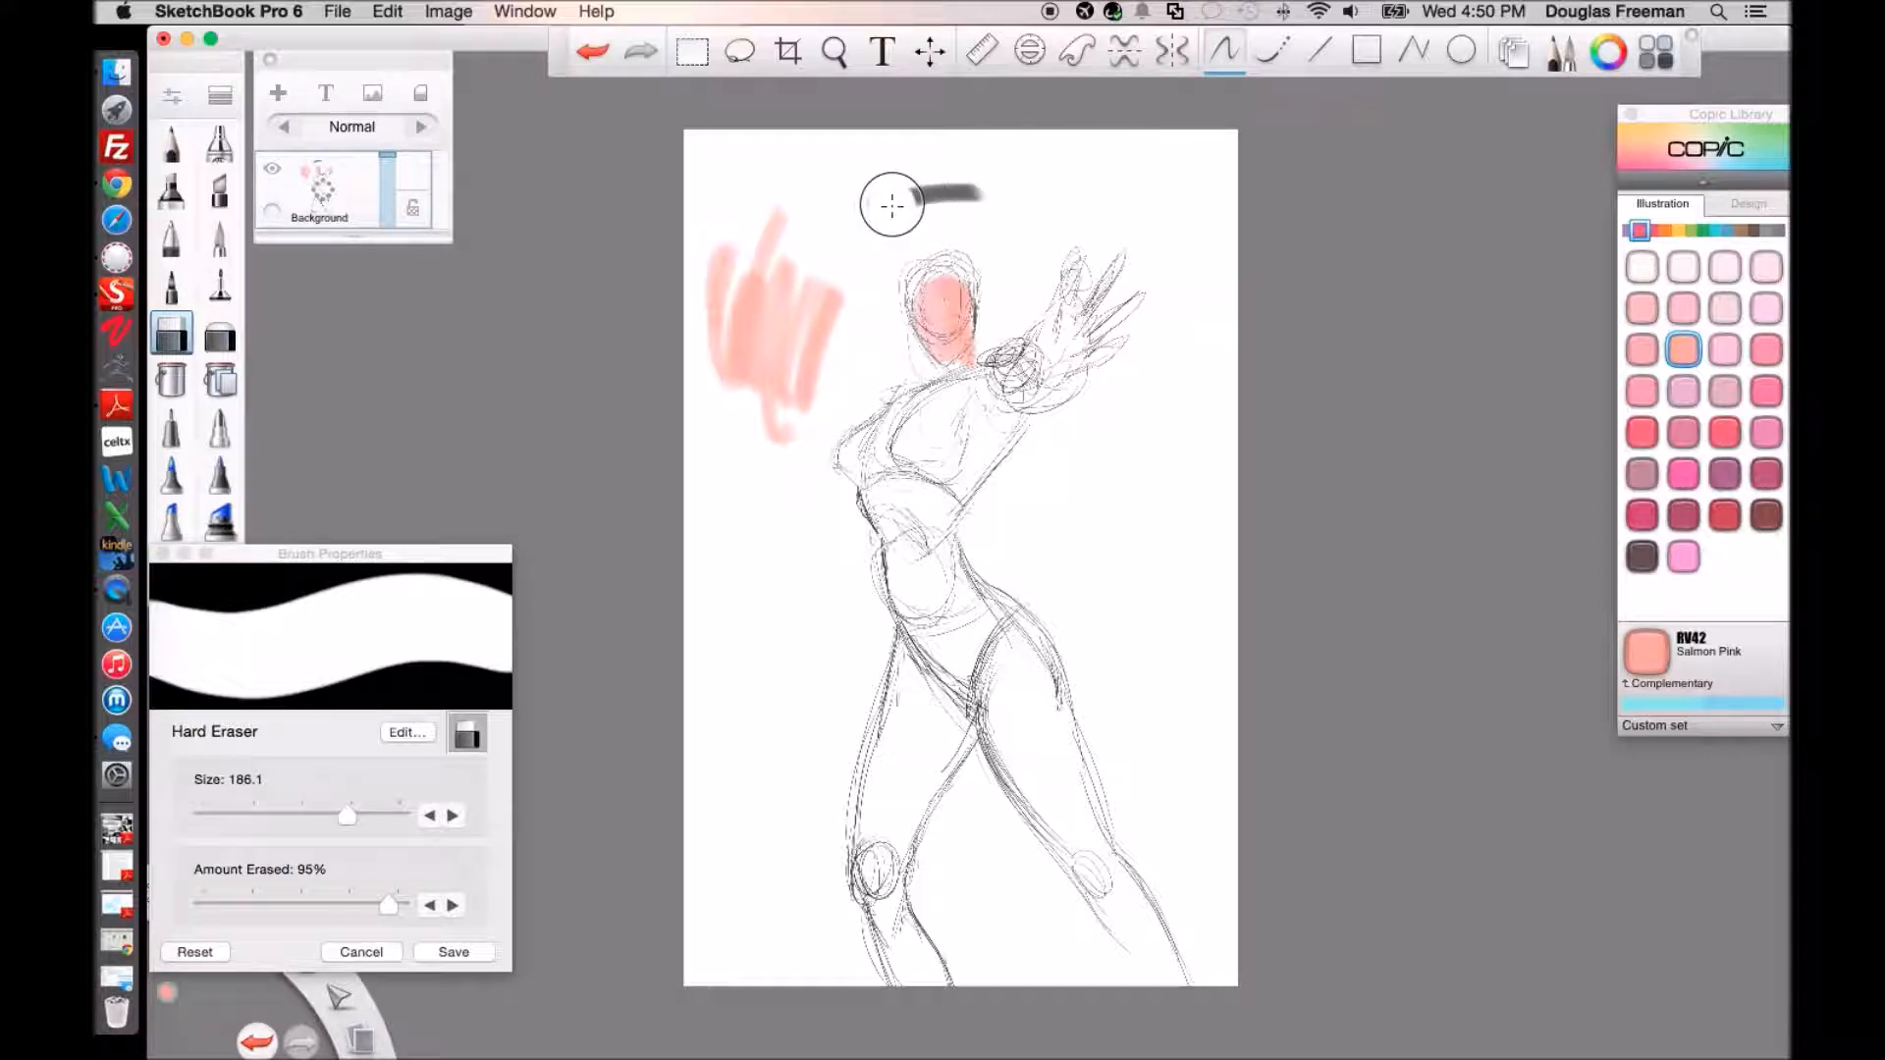
pyautogui.moveTo(830, 295)
pyautogui.mouseDown()
pyautogui.moveTo(713, 356)
pyautogui.moveTo(730, 290)
pyautogui.moveTo(699, 270)
pyautogui.moveTo(694, 306)
pyautogui.moveTo(823, 168)
pyautogui.moveTo(870, 184)
pyautogui.moveTo(1003, 173)
pyautogui.moveTo(988, 250)
pyautogui.moveTo(895, 301)
pyautogui.moveTo(804, 429)
pyautogui.moveTo(754, 453)
pyautogui.moveTo(749, 410)
pyautogui.moveTo(728, 423)
pyautogui.moveTo(741, 377)
pyautogui.moveTo(874, 398)
pyautogui.moveTo(1091, 250)
pyautogui.moveTo(1104, 268)
pyautogui.moveTo(989, 371)
pyautogui.moveTo(1150, 288)
pyautogui.moveTo(1110, 350)
pyautogui.moveTo(1087, 266)
pyautogui.mouseUp()
pyautogui.moveTo(975, 388)
pyautogui.mouseDown()
pyautogui.moveTo(934, 484)
pyautogui.moveTo(933, 447)
pyautogui.moveTo(887, 493)
pyautogui.moveTo(825, 477)
pyautogui.moveTo(895, 501)
pyautogui.moveTo(1004, 423)
pyautogui.moveTo(908, 545)
pyautogui.moveTo(913, 580)
pyautogui.moveTo(1017, 509)
pyautogui.moveTo(831, 572)
pyautogui.moveTo(885, 642)
pyautogui.moveTo(935, 613)
pyautogui.moveTo(904, 670)
pyautogui.moveTo(974, 629)
pyautogui.moveTo(868, 742)
pyautogui.moveTo(875, 794)
pyautogui.moveTo(997, 627)
pyautogui.moveTo(898, 748)
pyautogui.moveTo(1021, 685)
pyautogui.moveTo(1033, 700)
pyautogui.moveTo(1020, 748)
pyautogui.moveTo(846, 946)
pyautogui.moveTo(892, 891)
pyautogui.moveTo(893, 948)
pyautogui.moveTo(972, 924)
pyautogui.moveTo(975, 961)
pyautogui.moveTo(1139, 878)
pyautogui.moveTo(1147, 935)
pyautogui.moveTo(1181, 970)
pyautogui.moveTo(1119, 973)
pyautogui.moveTo(994, 784)
pyautogui.moveTo(1004, 770)
pyautogui.moveTo(1105, 843)
pyautogui.moveTo(1086, 776)
pyautogui.mouseUp()
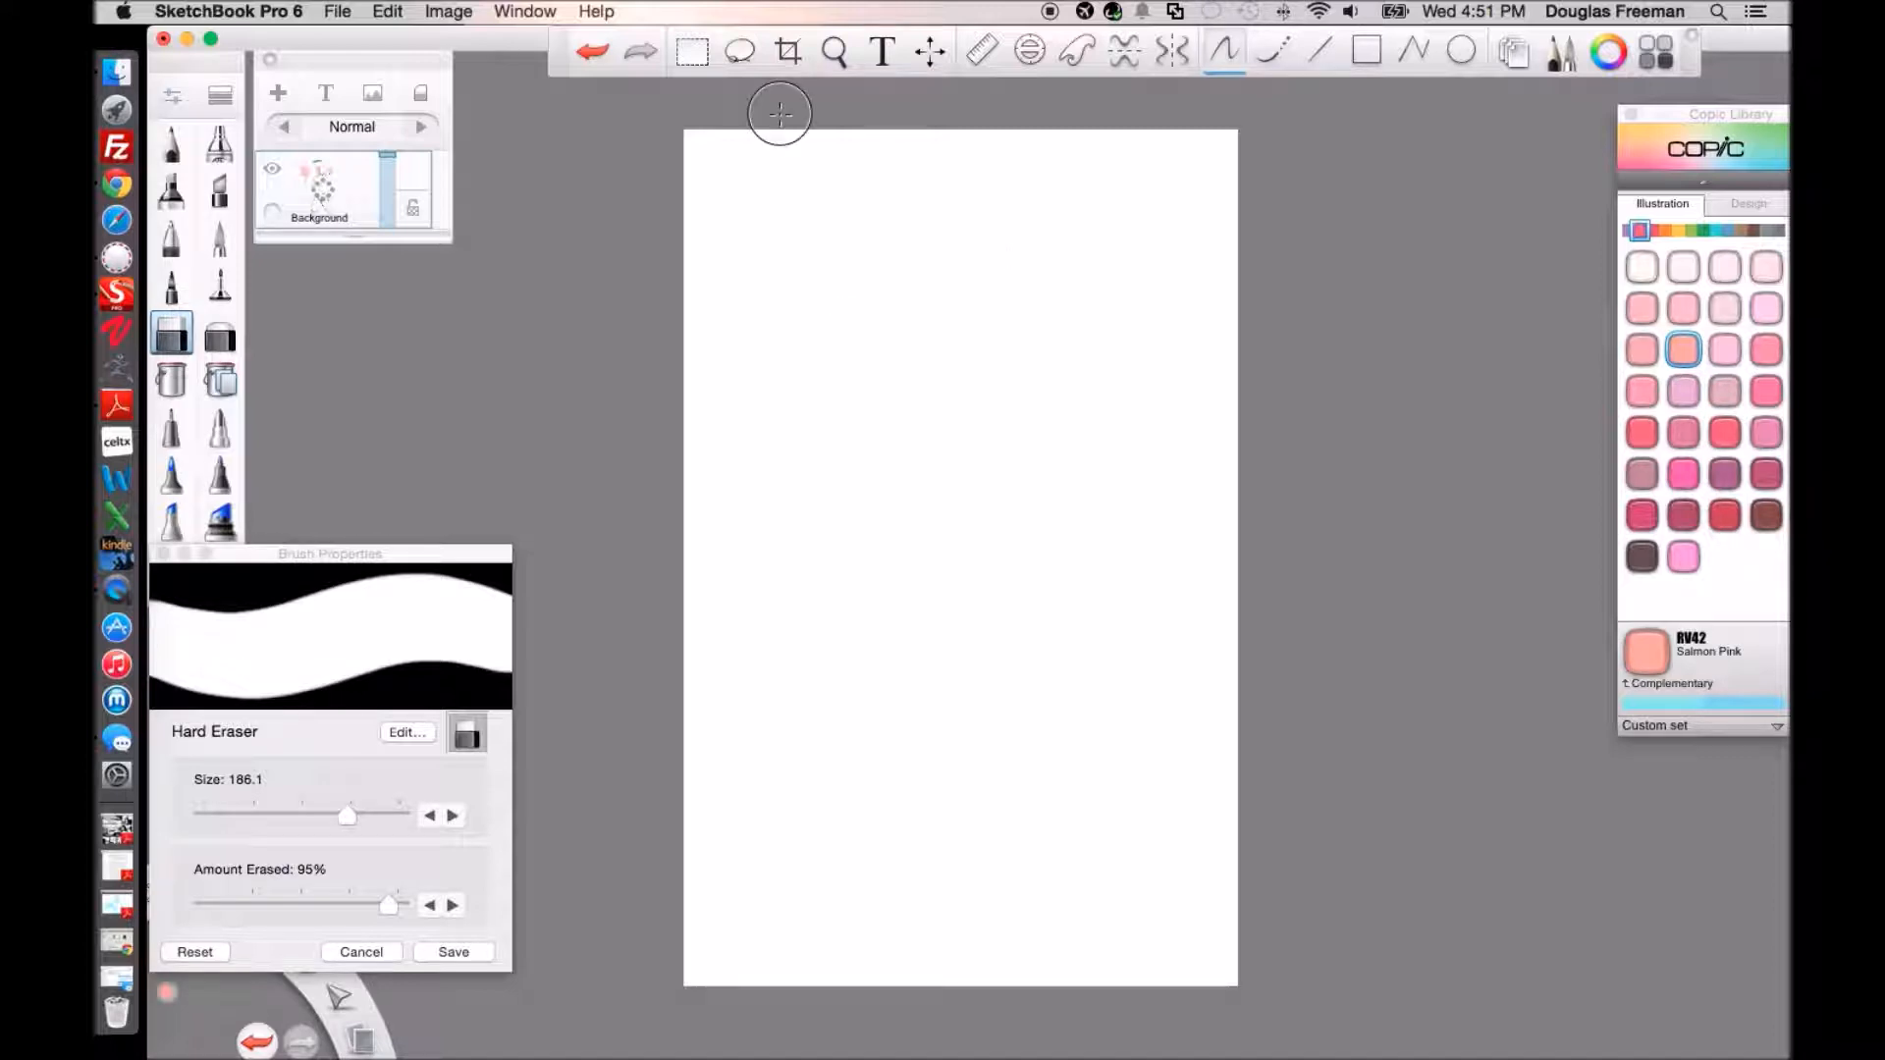
# Switch to the Pencil and review the document's pixel dimensions, print size and resolution.
pyautogui.click(174, 145)
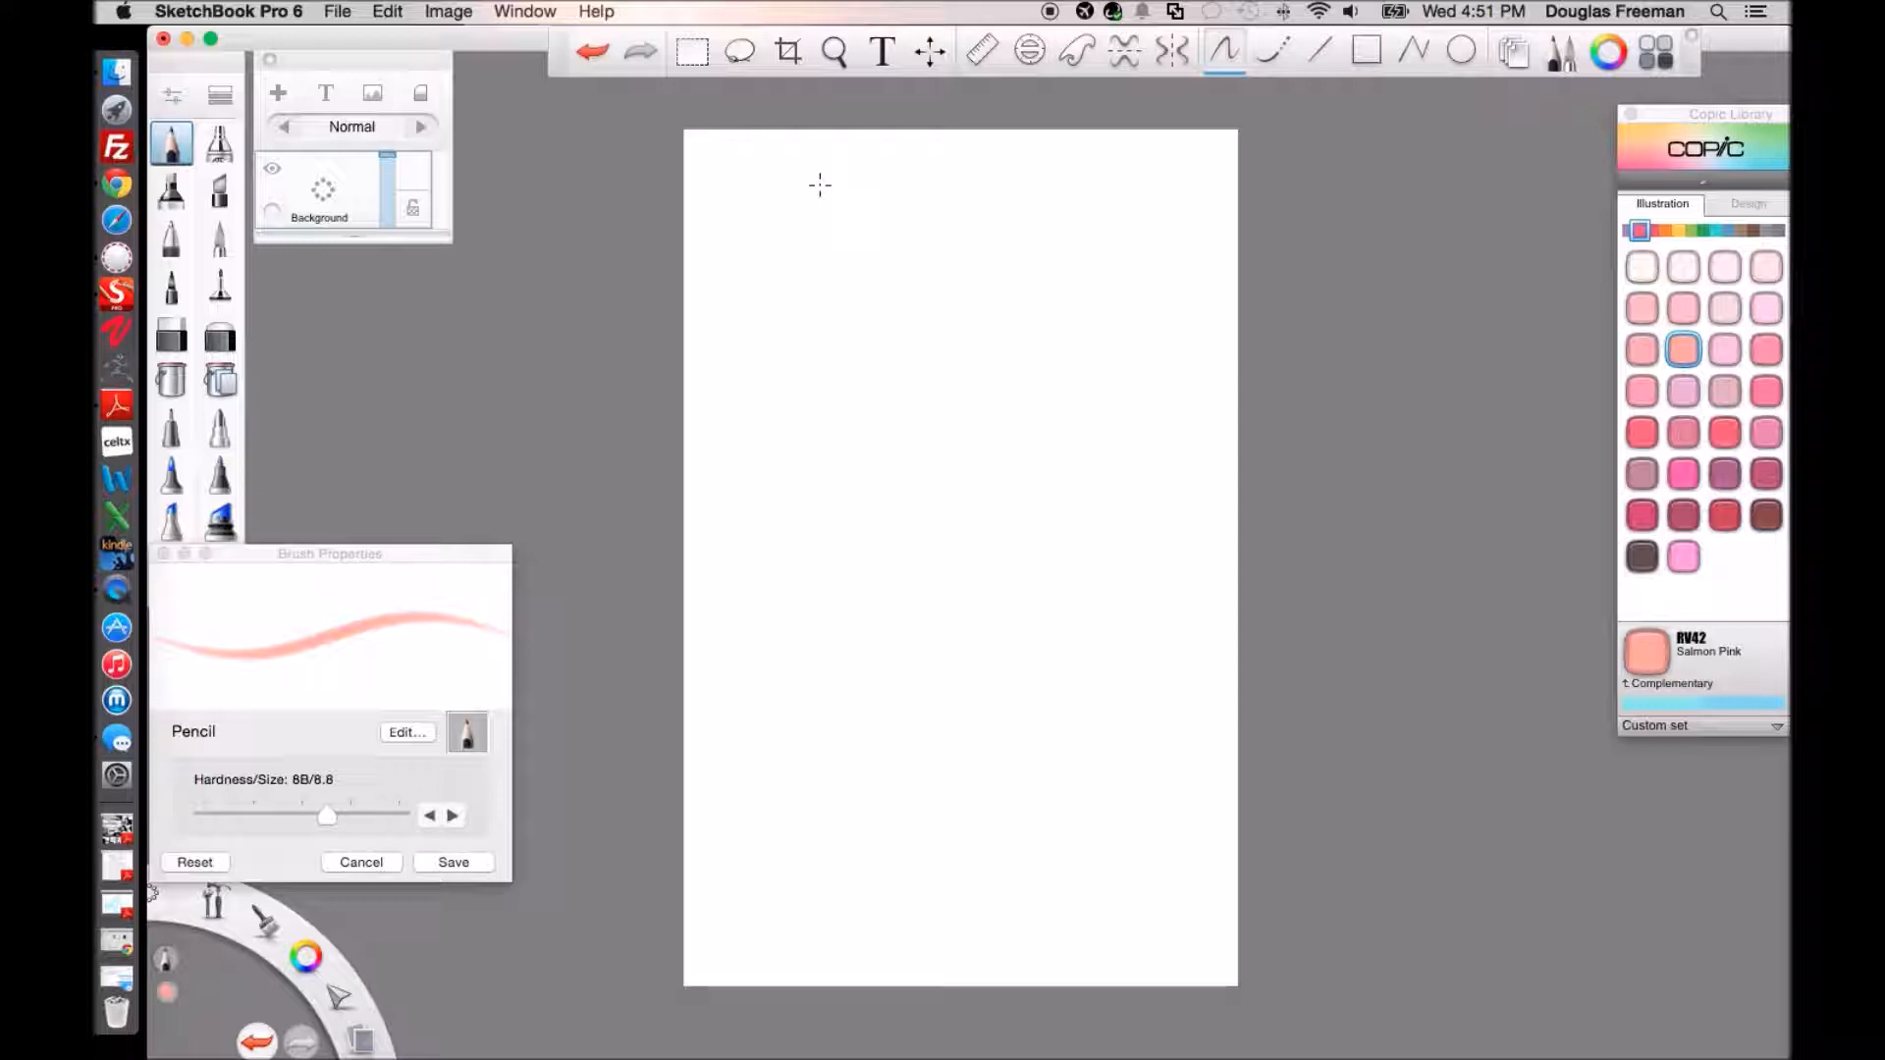
pyautogui.click(447, 12)
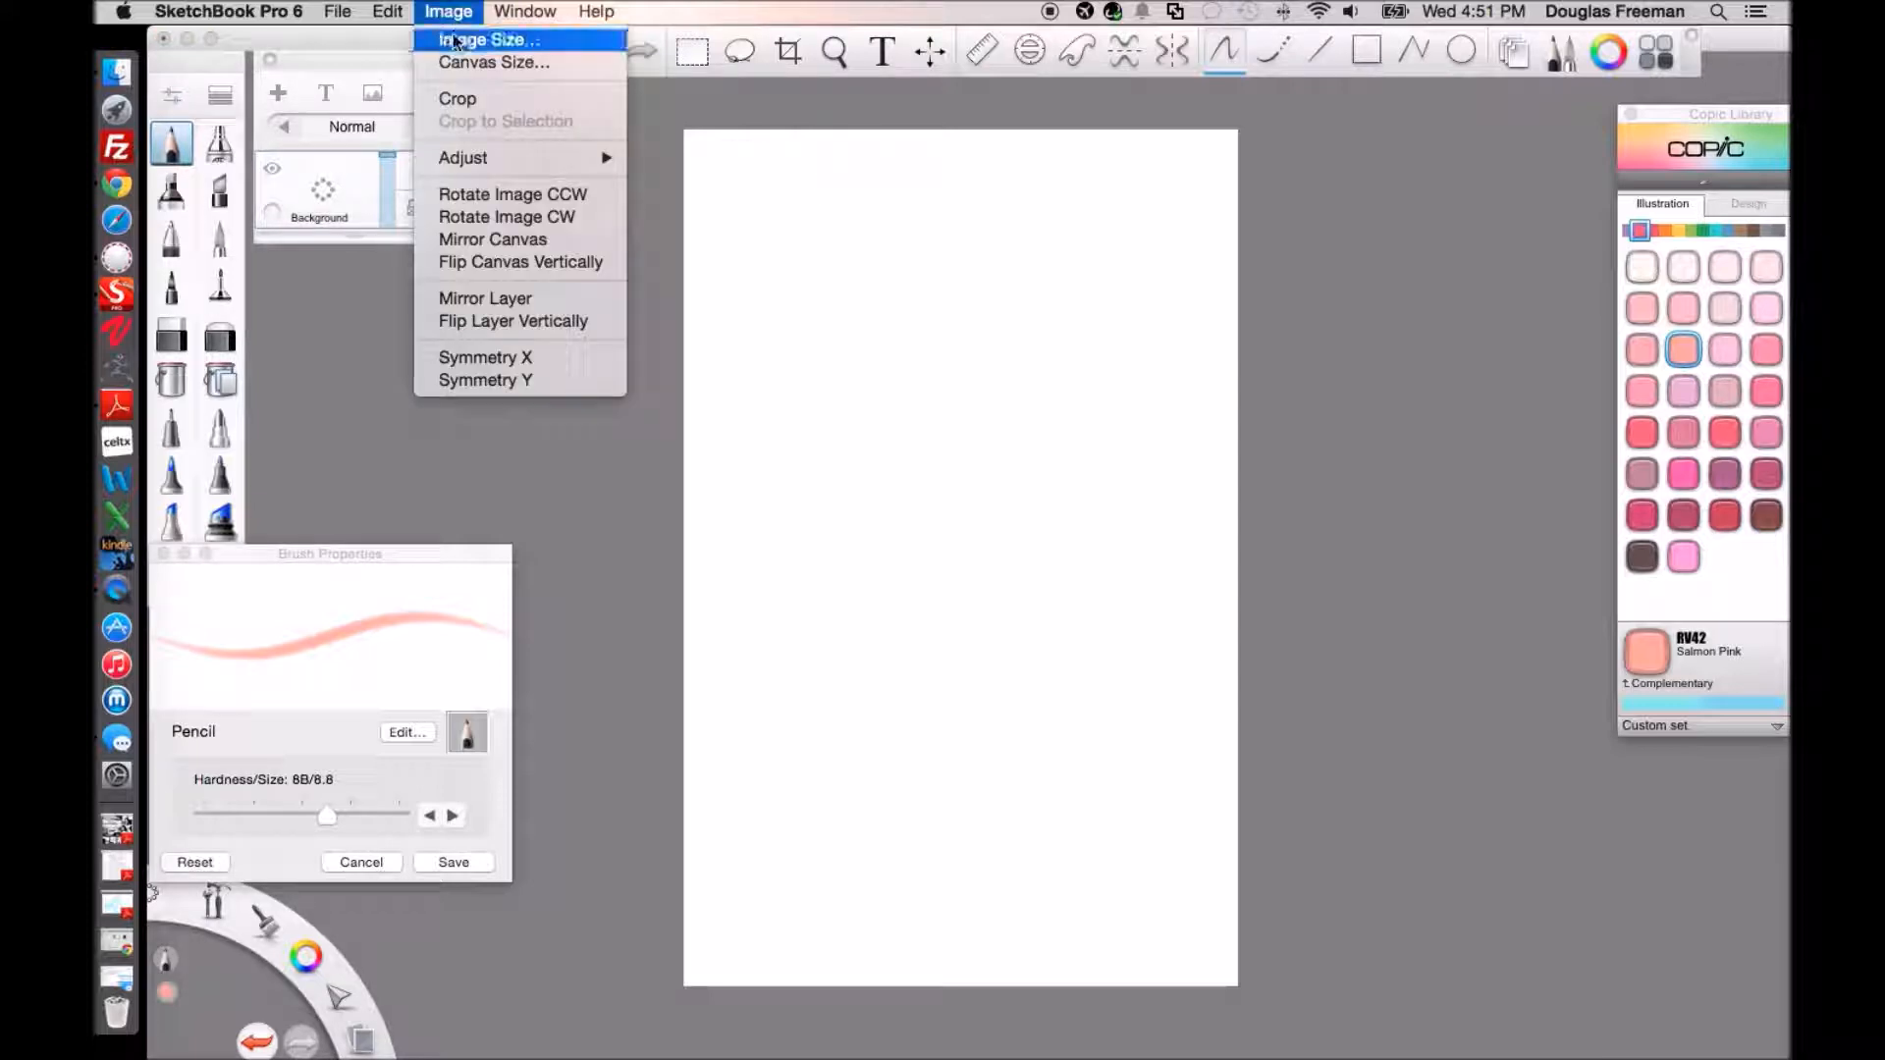
pyautogui.click(455, 41)
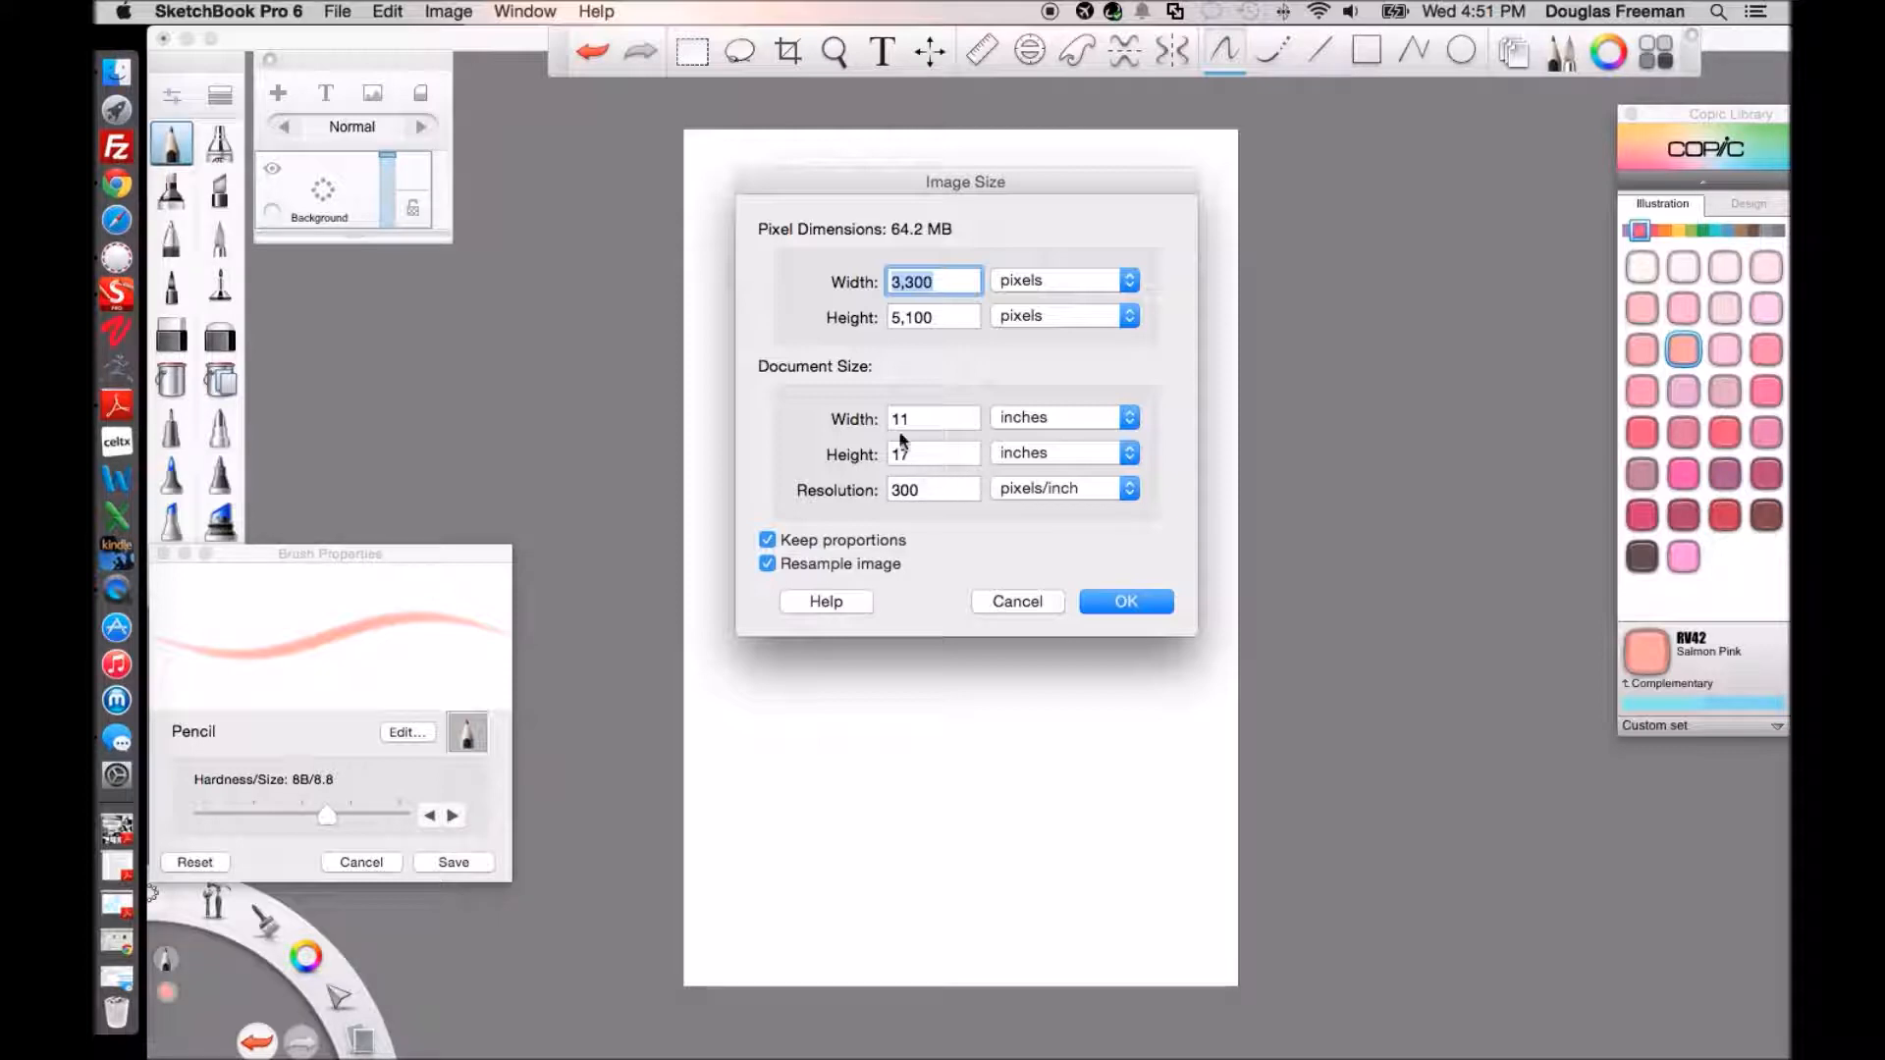
pyautogui.click(1128, 602)
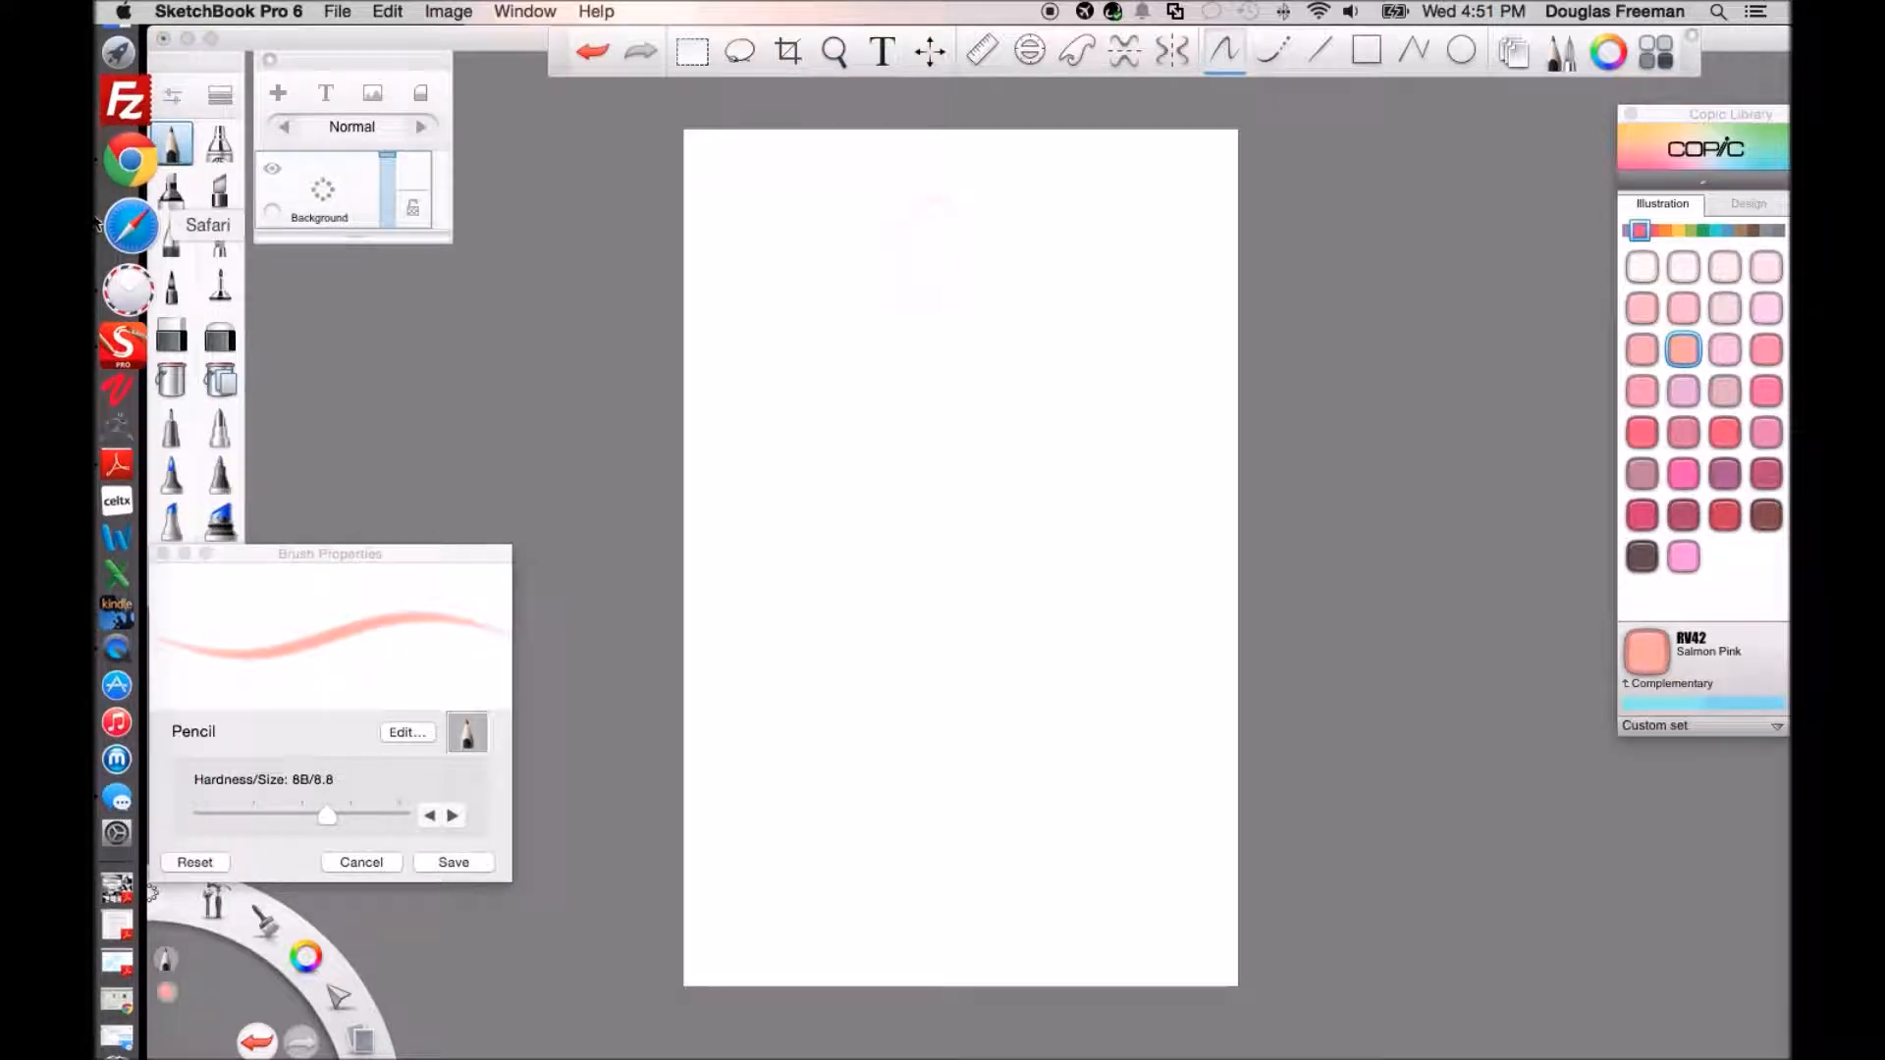
pyautogui.press('super+z')
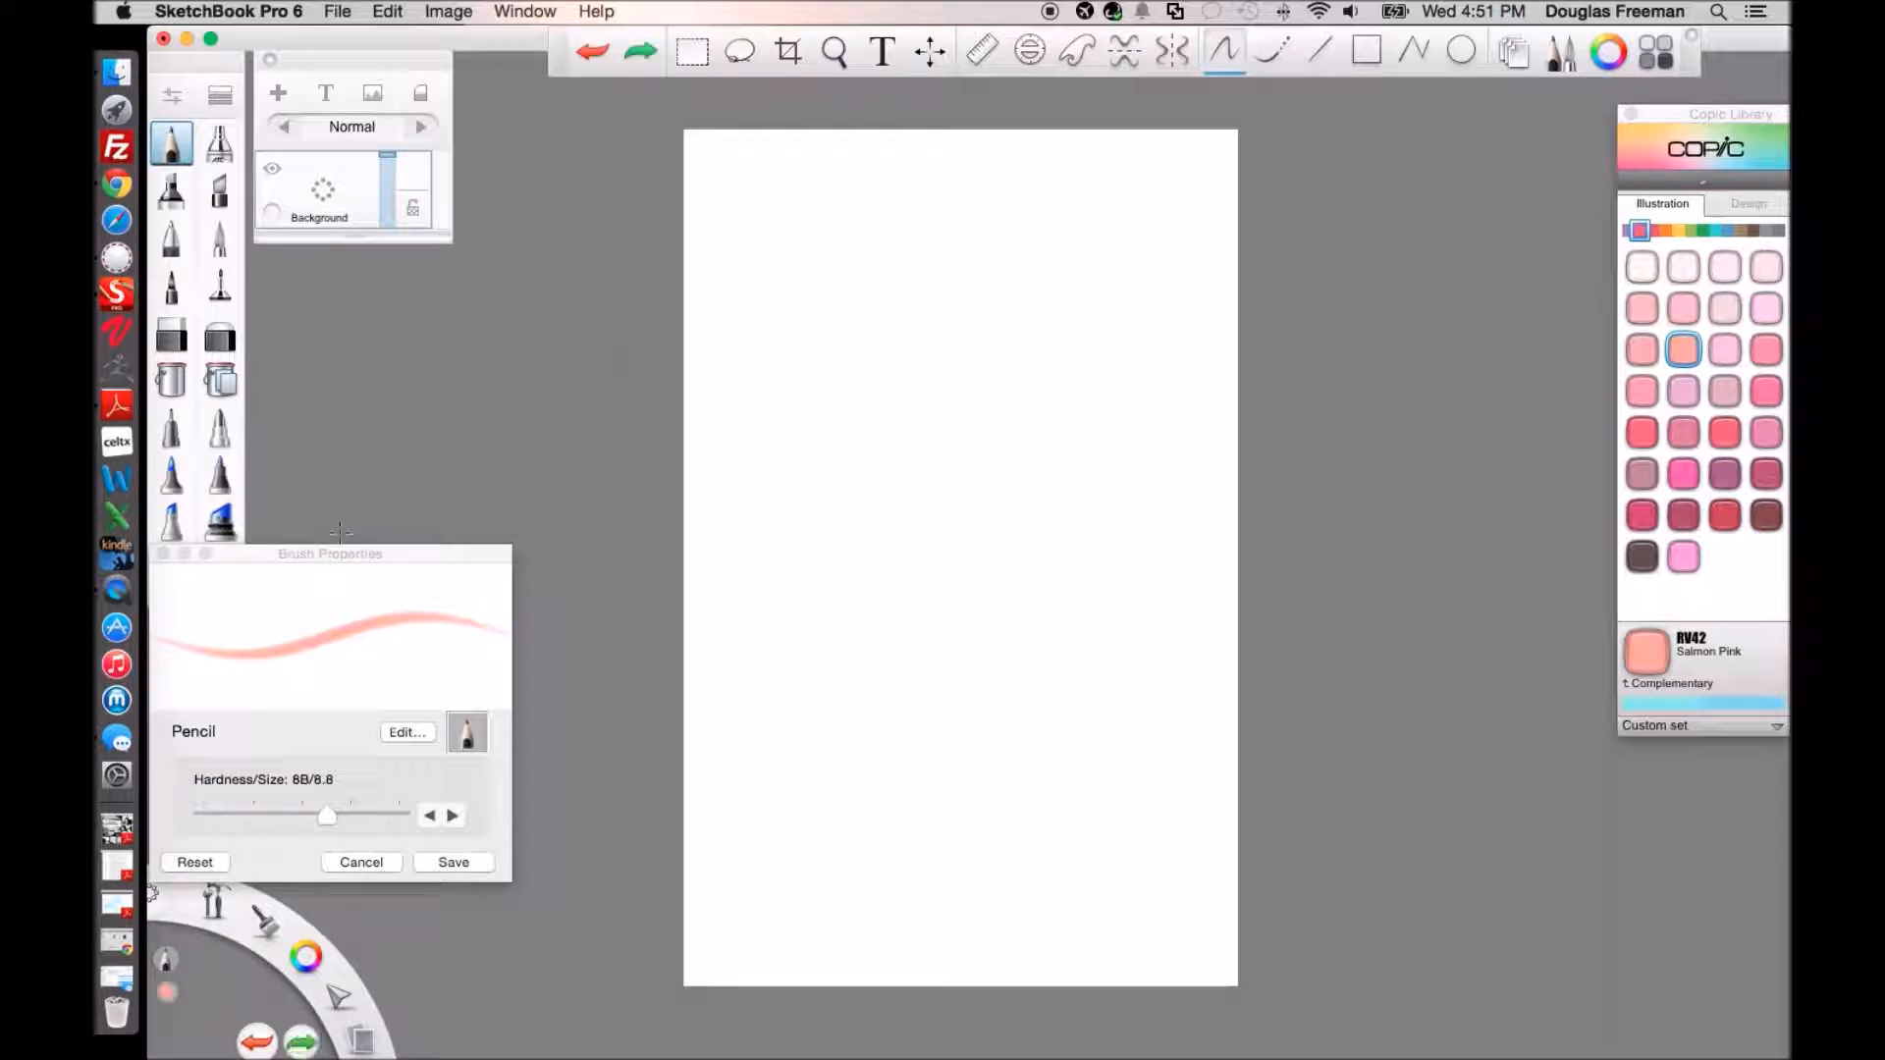
# Close the Brush Properties and the Copic Library.
pyautogui.click(163, 553)
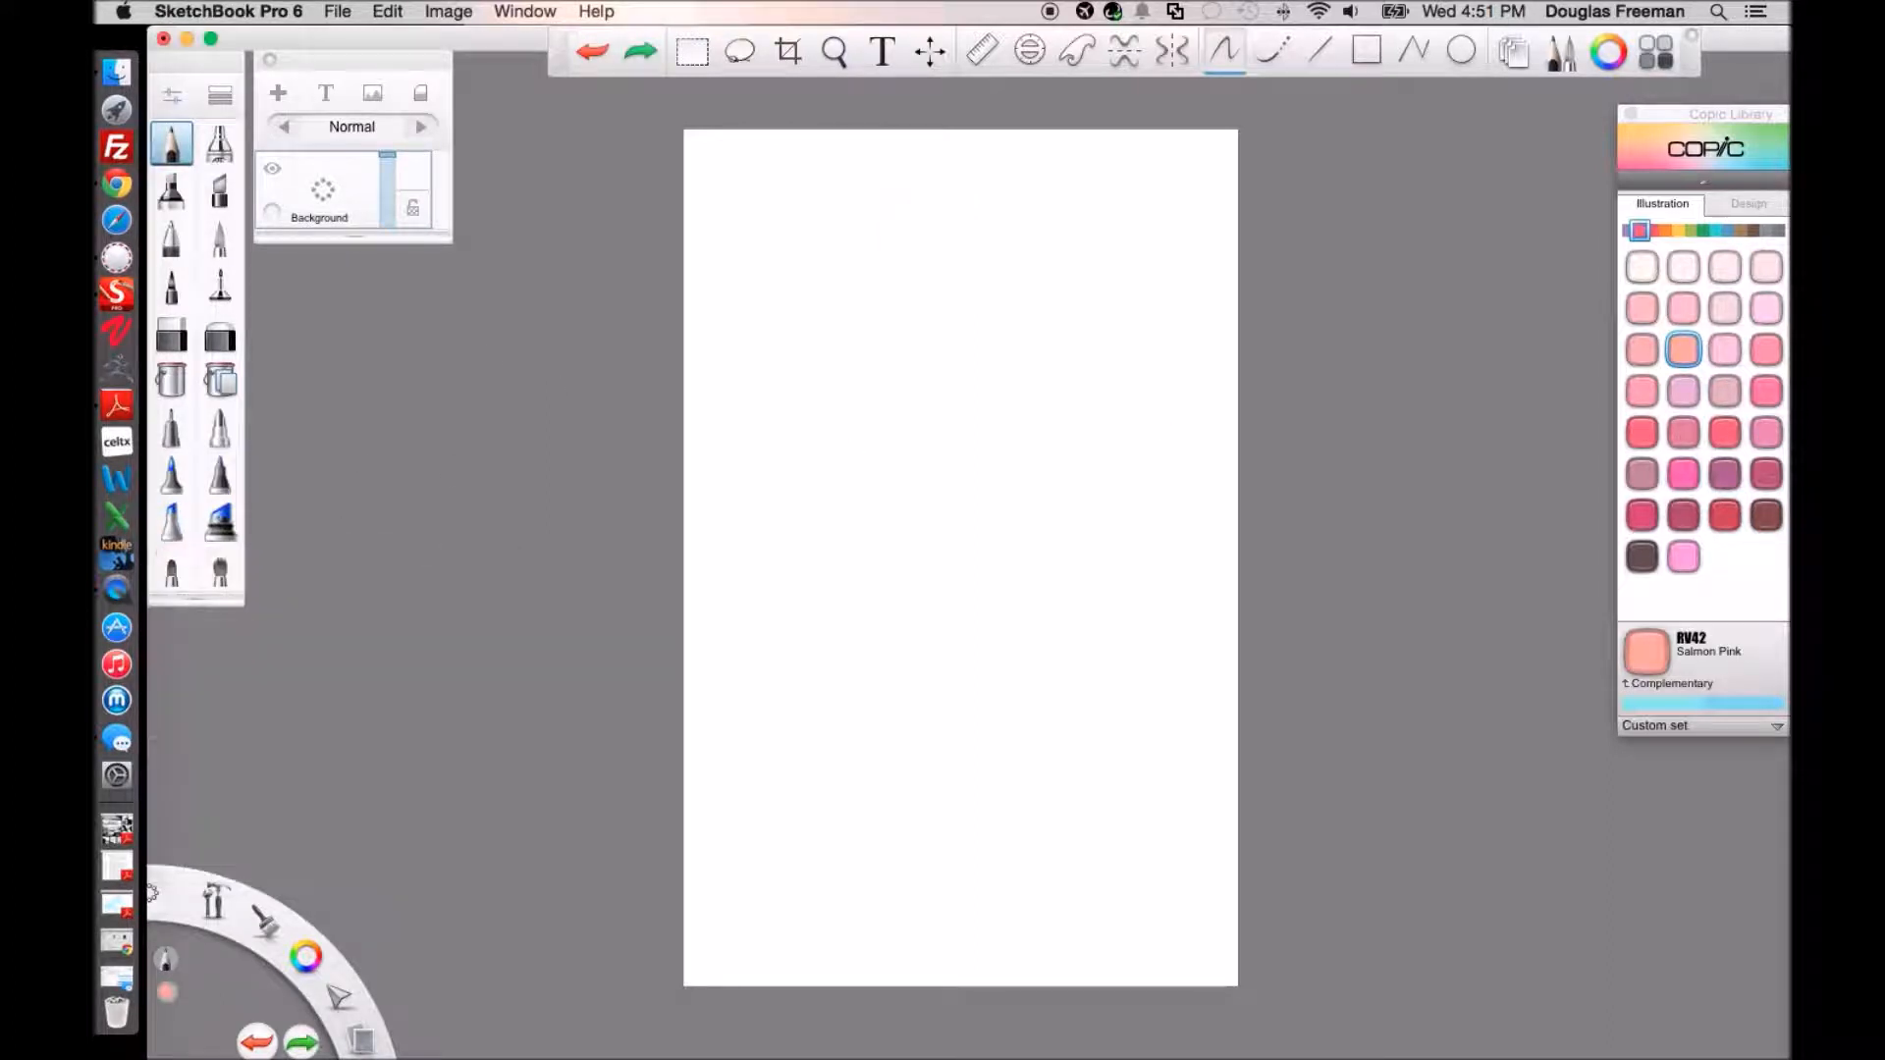
pyautogui.click(1717, 156)
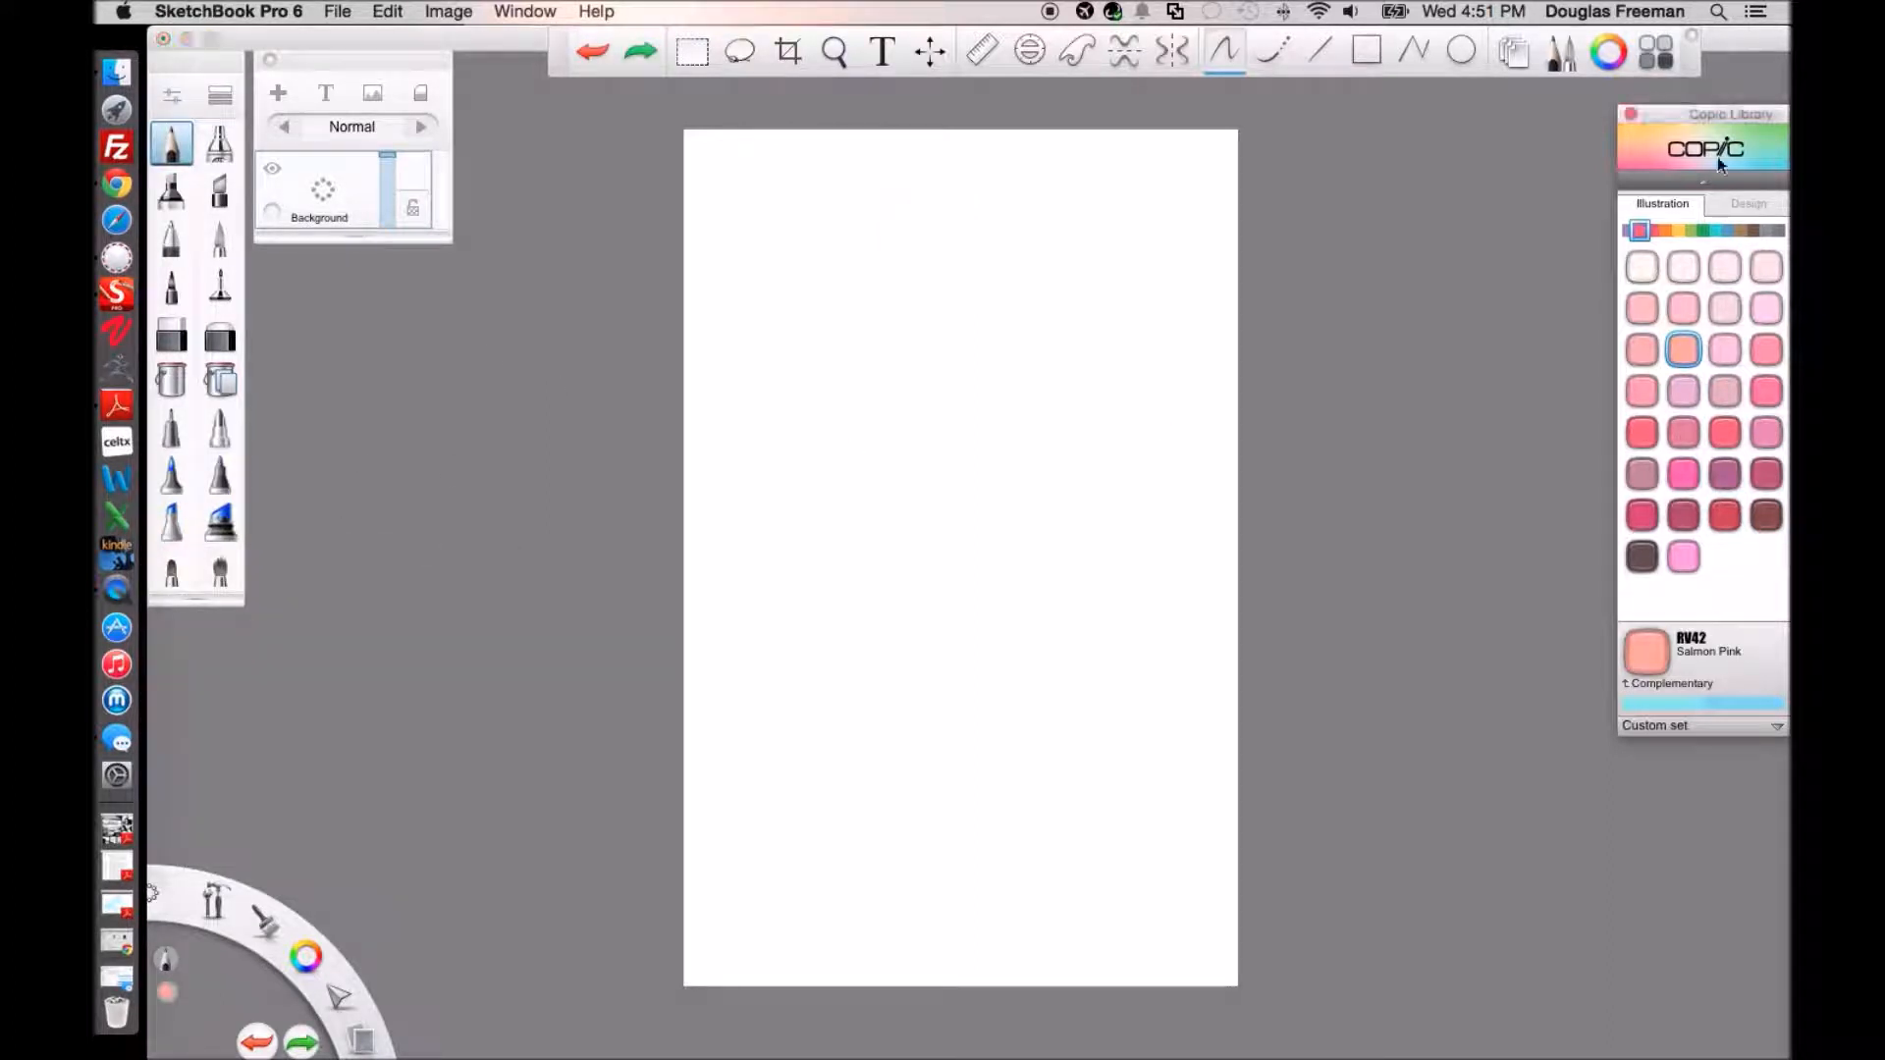
pyautogui.click(1630, 115)
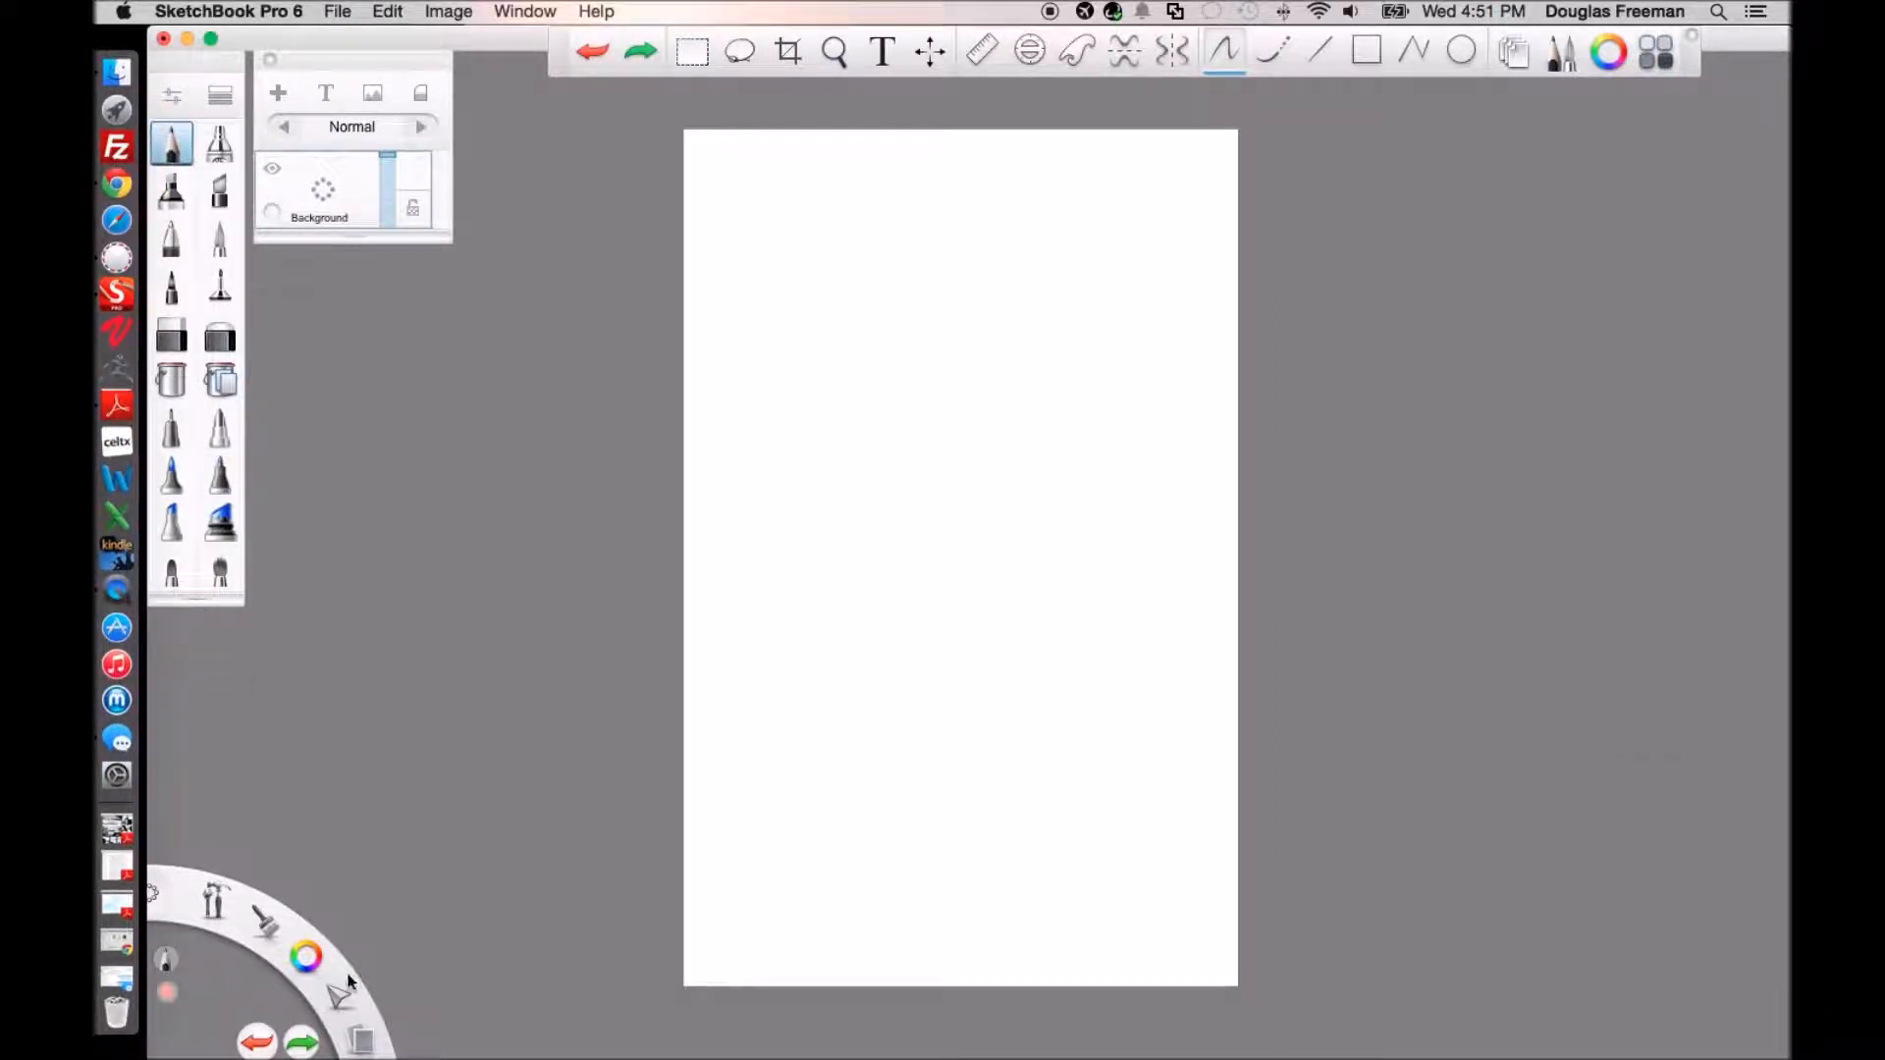
# Set the drawing colour to black and sketch a tilted oval head with facial guide lines and chin shading.
pyautogui.moveTo(306, 958); pyautogui.dragTo(321, 895)
pyautogui.moveTo(906, 209)
pyautogui.mouseDown()
pyautogui.moveTo(956, 303)
pyautogui.moveTo(937, 342)
pyautogui.moveTo(968, 308)
pyautogui.moveTo(891, 207)
pyautogui.mouseUp()
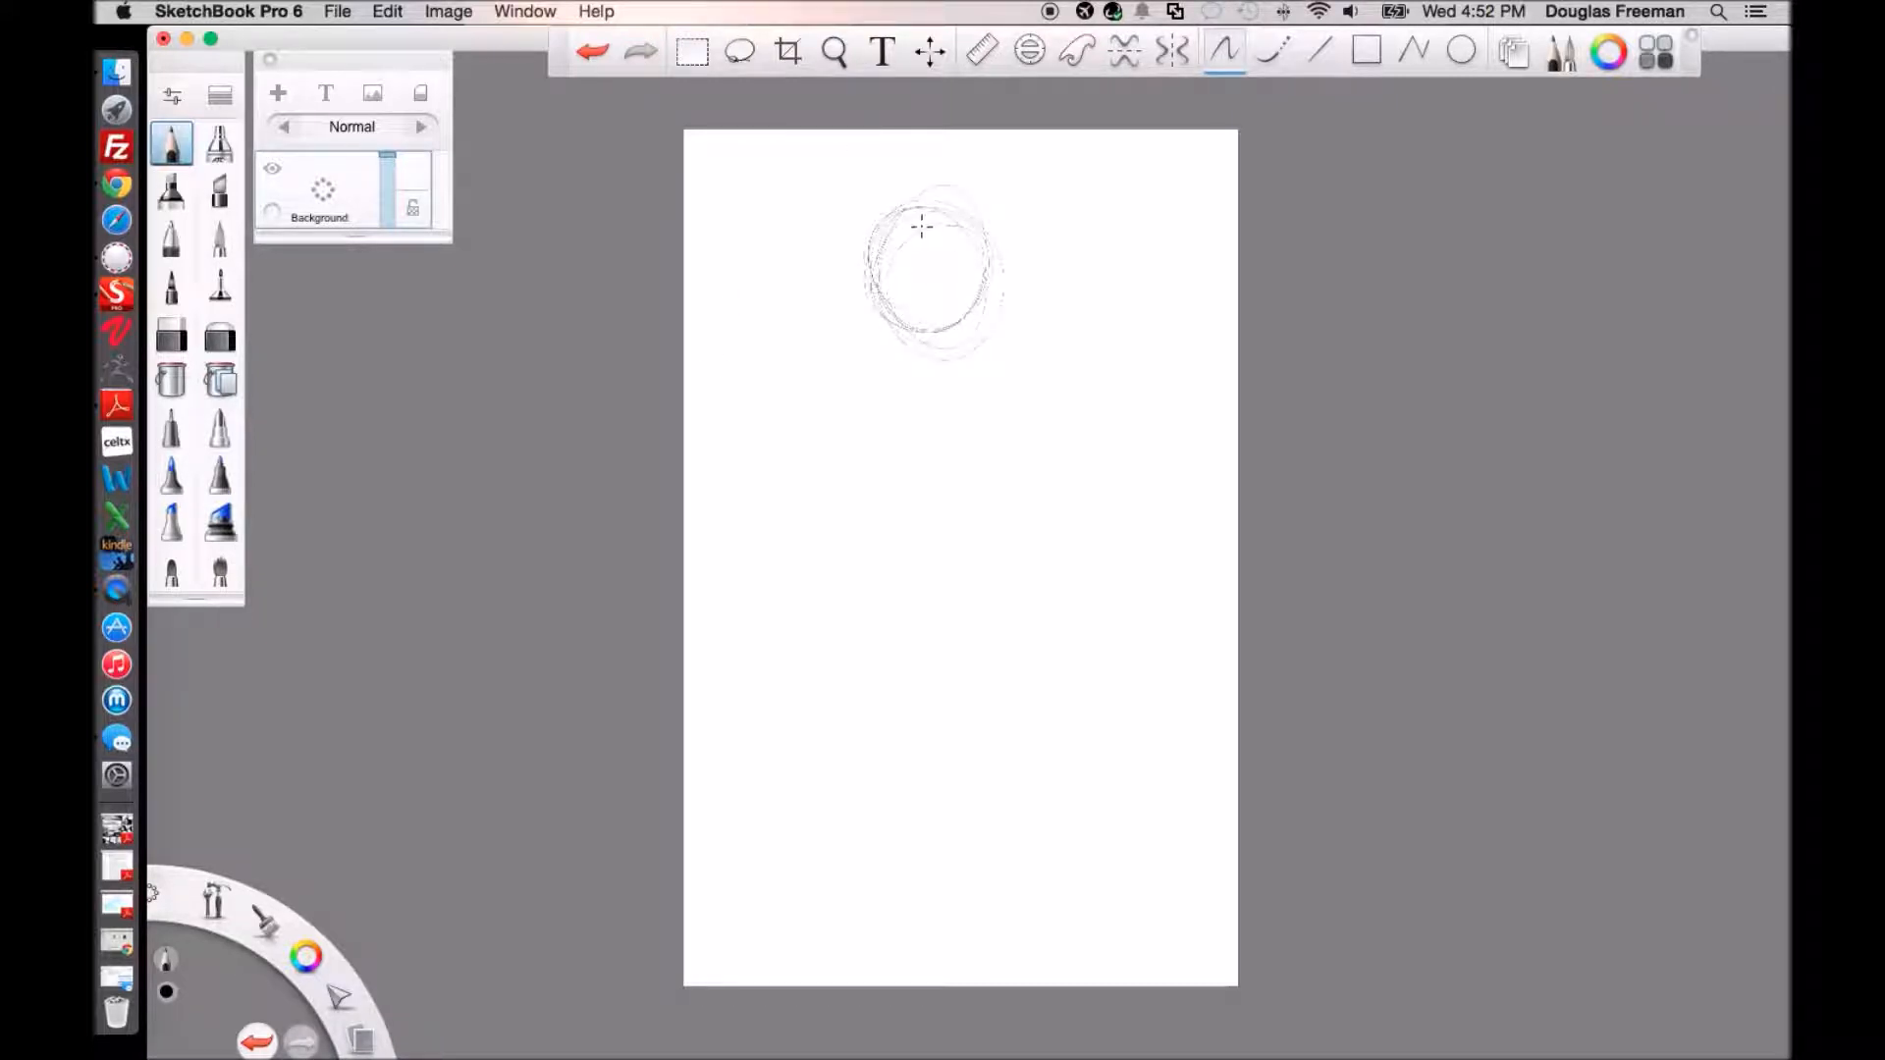
pyautogui.moveTo(879, 297)
pyautogui.mouseDown()
pyautogui.moveTo(971, 267)
pyautogui.moveTo(888, 289)
pyautogui.moveTo(981, 252)
pyautogui.mouseUp()
pyautogui.moveTo(962, 363); pyautogui.dragTo(982, 340)
# Sketch the eyes, nose, mouth and ear on the head and shade the side of the face.
pyautogui.moveTo(901, 257); pyautogui.dragTo(959, 234)
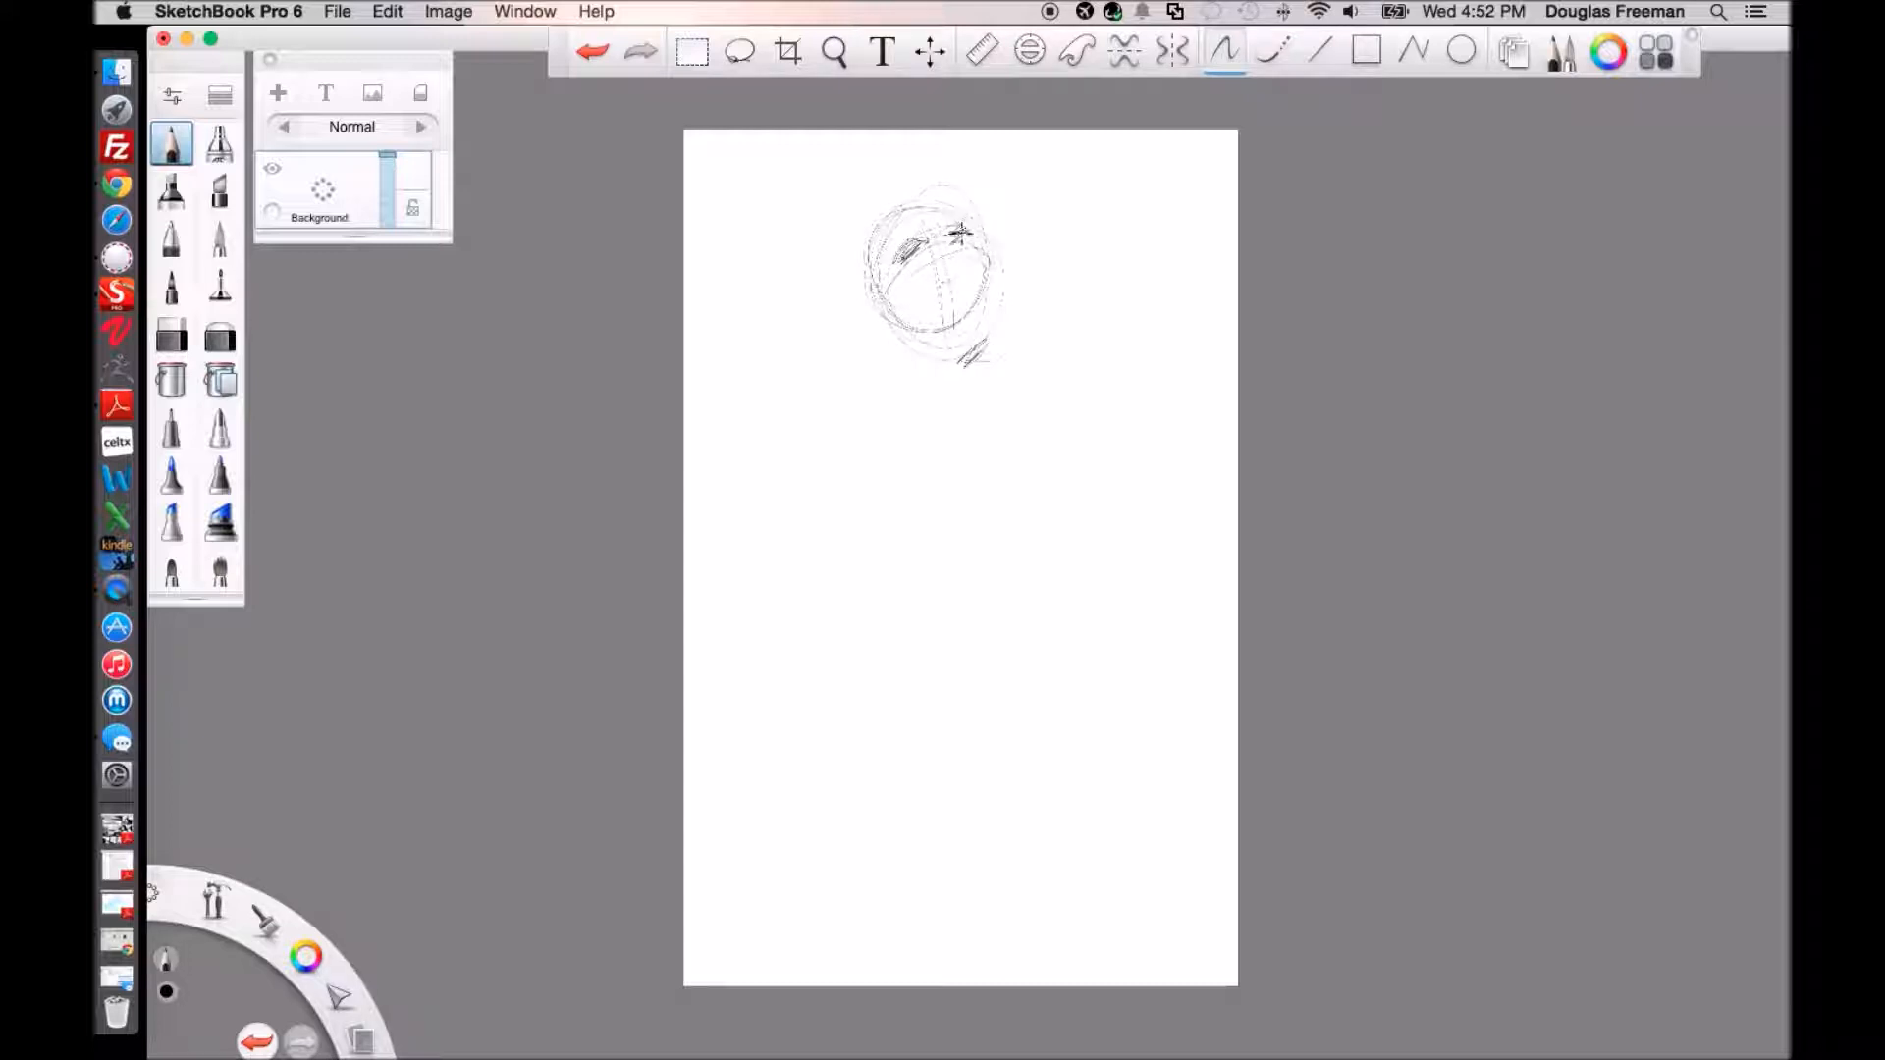
pyautogui.moveTo(902, 261); pyautogui.dragTo(926, 251)
pyautogui.moveTo(937, 273)
pyautogui.mouseDown()
pyautogui.moveTo(904, 250)
pyautogui.moveTo(891, 267)
pyautogui.mouseUp()
pyautogui.moveTo(992, 260); pyautogui.dragTo(1006, 312)
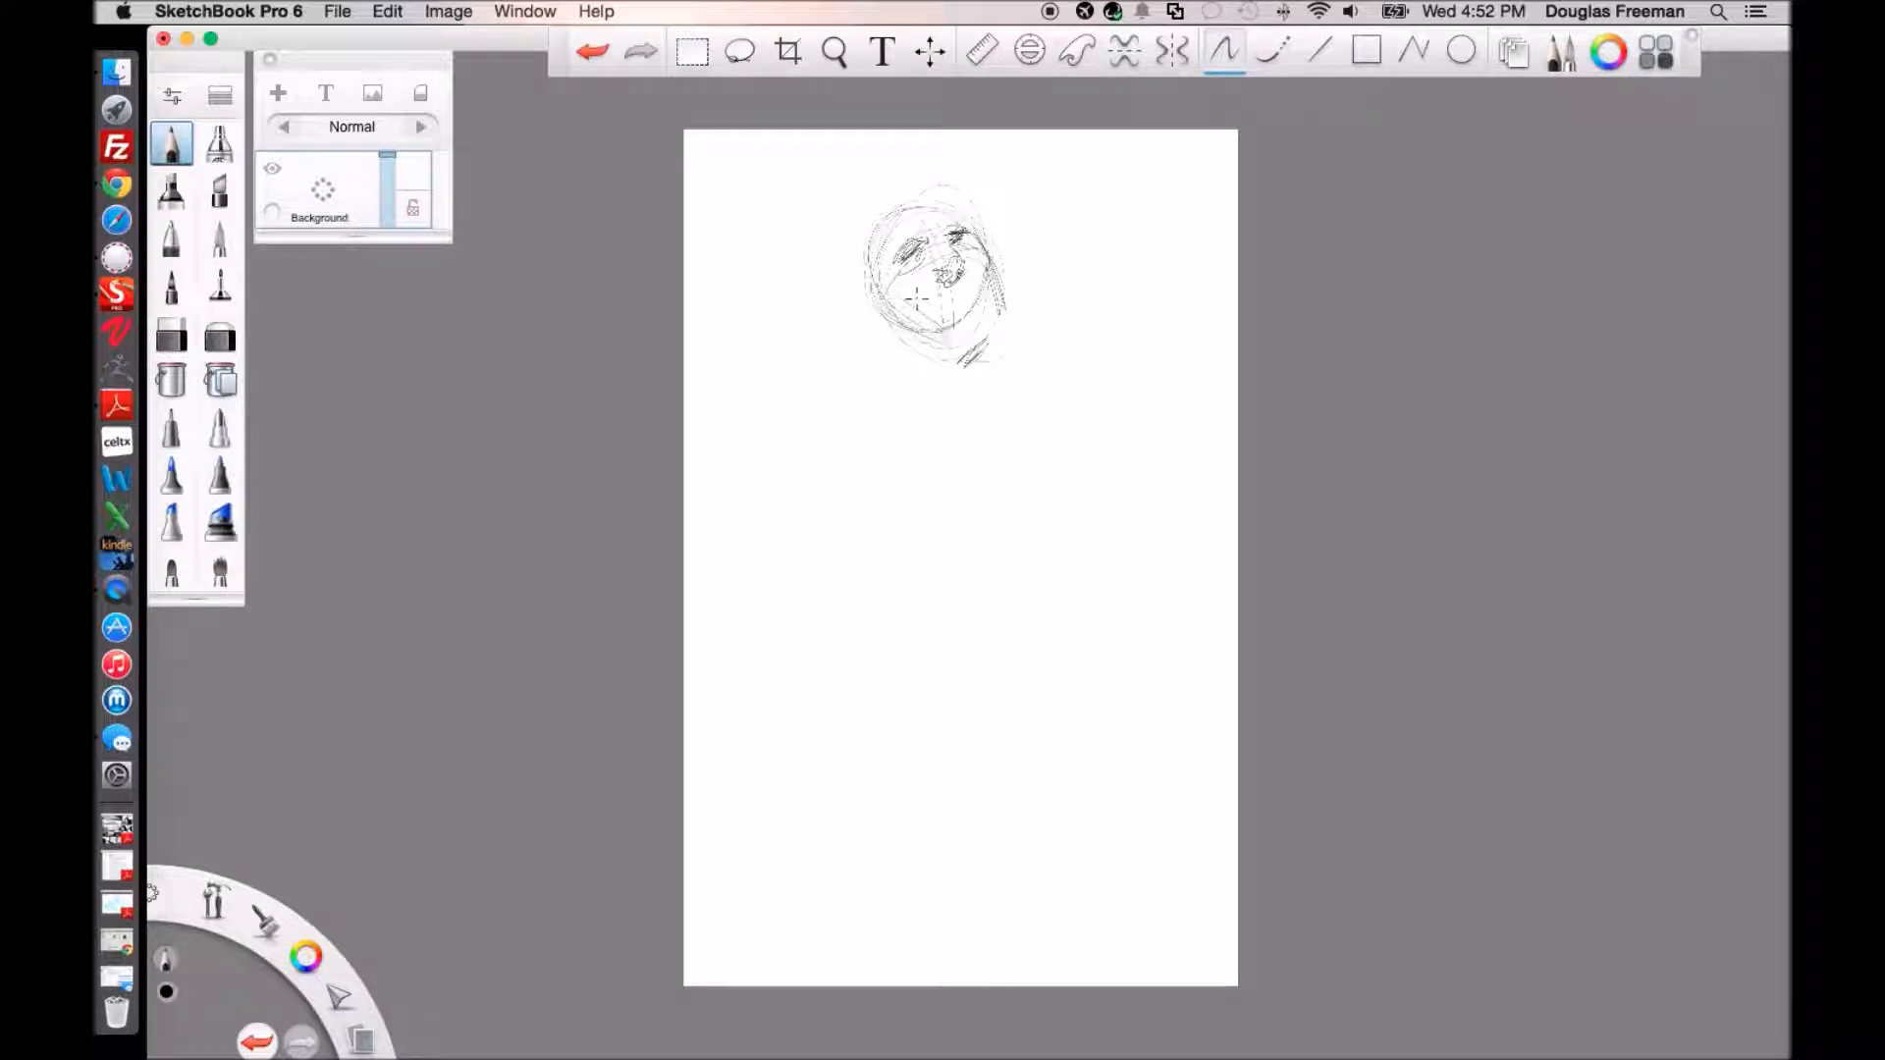
pyautogui.moveTo(933, 294)
pyautogui.mouseDown()
pyautogui.moveTo(967, 316)
pyautogui.moveTo(987, 293)
pyautogui.moveTo(967, 312)
pyautogui.moveTo(866, 314)
pyautogui.moveTo(883, 339)
pyautogui.mouseUp()
# Darken the side of the face and jaw, and sketch the neck with a slanted shoulder line below it.
pyautogui.moveTo(969, 223)
pyautogui.mouseDown()
pyautogui.moveTo(982, 240)
pyautogui.moveTo(899, 255)
pyautogui.moveTo(975, 313)
pyautogui.moveTo(947, 365)
pyautogui.moveTo(994, 346)
pyautogui.moveTo(977, 378)
pyautogui.moveTo(948, 371)
pyautogui.moveTo(977, 375)
pyautogui.mouseUp()
pyautogui.moveTo(1017, 305)
pyautogui.mouseDown()
pyautogui.moveTo(997, 349)
pyautogui.moveTo(1031, 363)
pyautogui.mouseUp()
pyautogui.moveTo(896, 336)
pyautogui.mouseDown()
pyautogui.moveTo(933, 404)
pyautogui.moveTo(1001, 412)
pyautogui.moveTo(979, 410)
pyautogui.moveTo(1122, 347)
pyautogui.mouseUp()
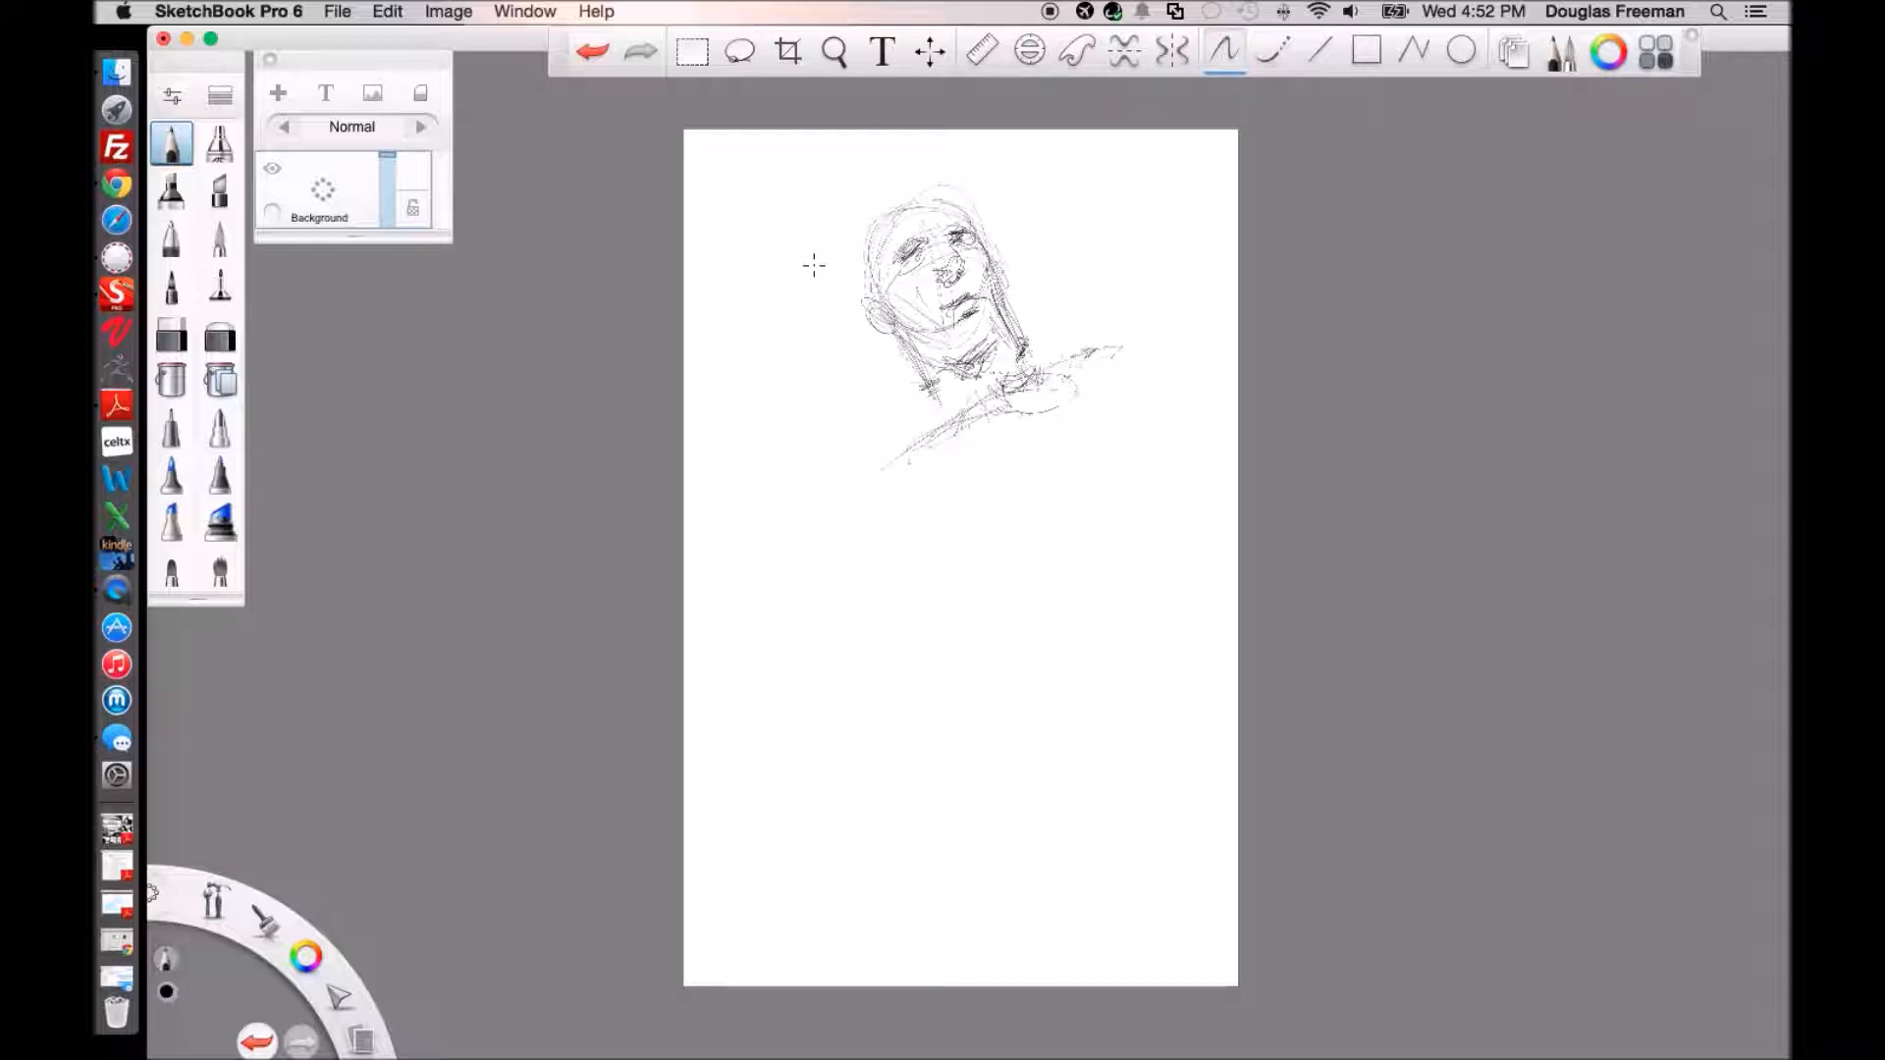
# Sketch the collarbones and upper chest lines, and extend the shoulder line outward on both sides.
pyautogui.moveTo(1012, 444)
pyautogui.mouseDown()
pyautogui.moveTo(932, 438)
pyautogui.moveTo(978, 436)
pyautogui.moveTo(958, 405)
pyautogui.moveTo(960, 461)
pyautogui.mouseUp()
pyautogui.moveTo(1072, 383)
pyautogui.mouseDown()
pyautogui.moveTo(1018, 408)
pyautogui.moveTo(992, 467)
pyautogui.mouseUp()
pyautogui.moveTo(1139, 394); pyautogui.dragTo(1000, 486)
pyautogui.moveTo(1073, 373)
pyautogui.mouseDown()
pyautogui.moveTo(1117, 382)
pyautogui.moveTo(1132, 334)
pyautogui.mouseUp()
pyautogui.moveTo(968, 440); pyautogui.dragTo(917, 475)
pyautogui.moveTo(897, 479); pyautogui.dragTo(841, 550)
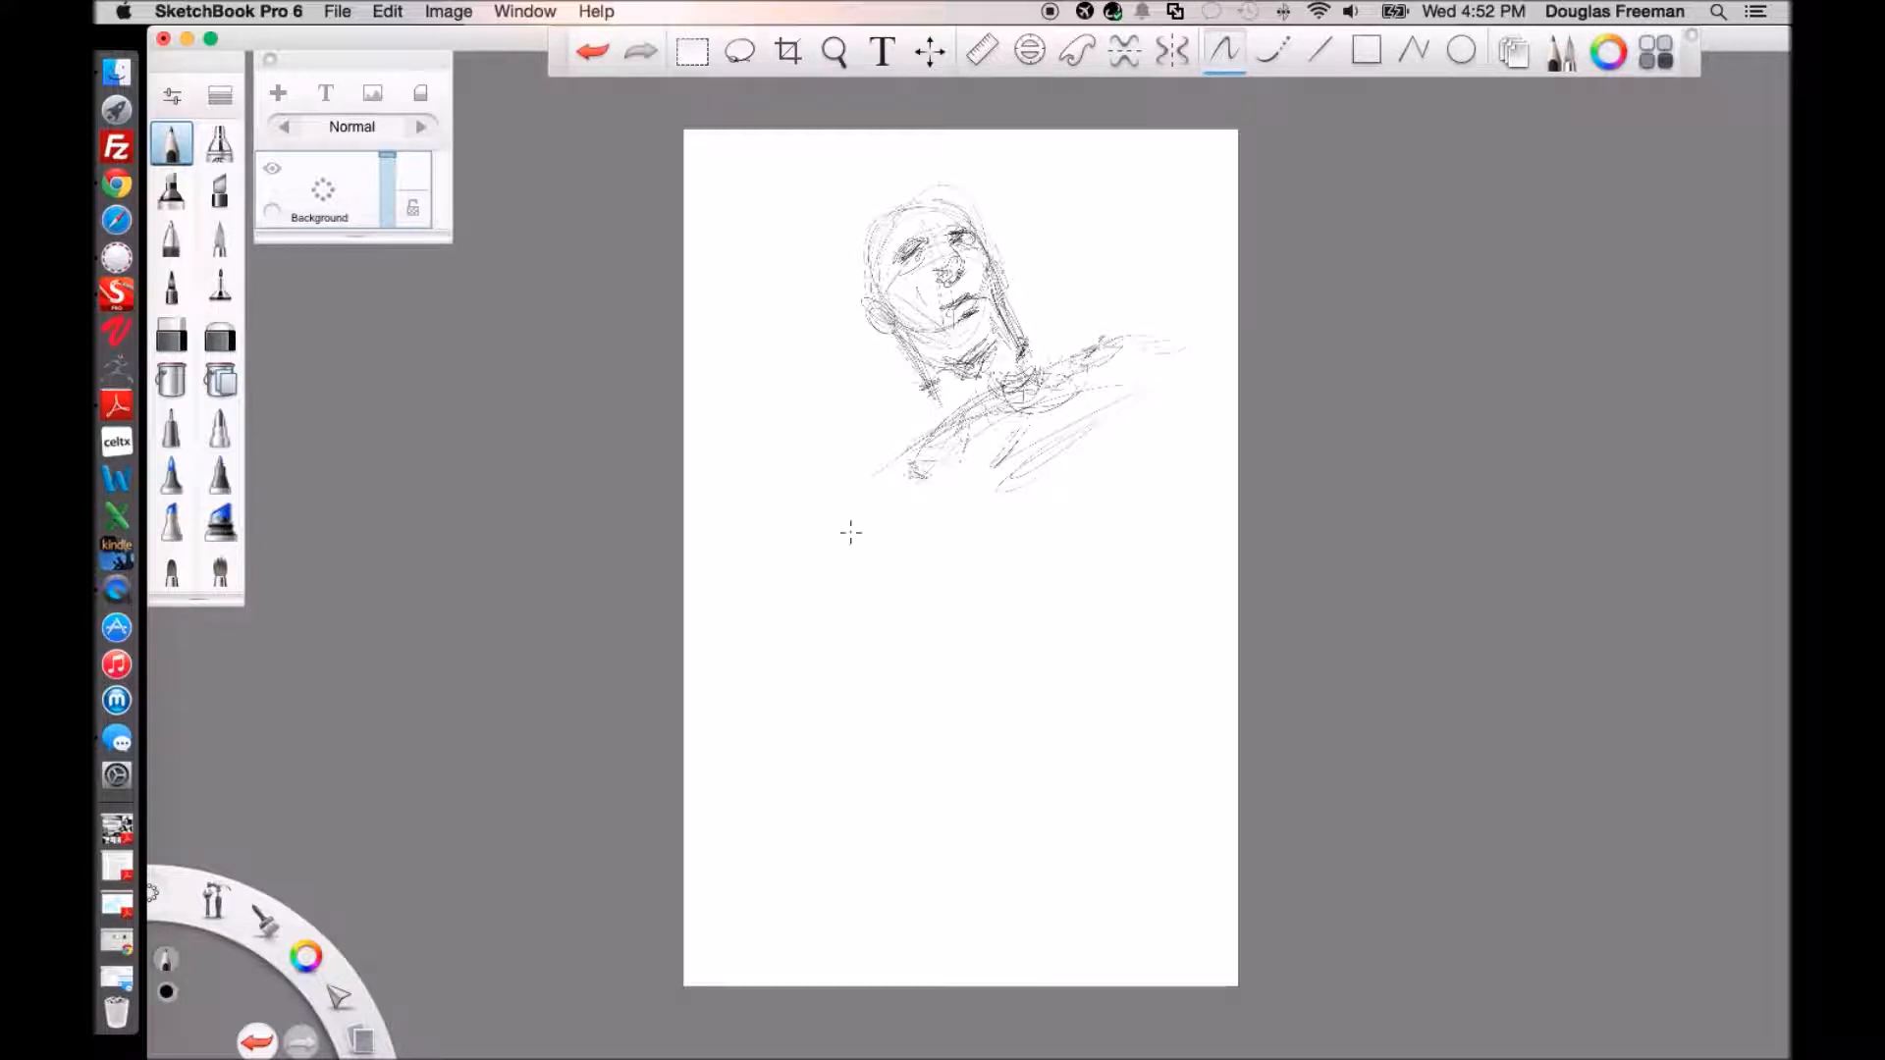
# Sketch the chest contour and rough in the rounded forms of both shoulders.
pyautogui.moveTo(1065, 512)
pyautogui.mouseDown()
pyautogui.moveTo(952, 600)
pyautogui.moveTo(1177, 442)
pyautogui.moveTo(1228, 442)
pyautogui.mouseUp()
pyautogui.moveTo(1214, 436); pyautogui.dragTo(1108, 363)
pyautogui.moveTo(1135, 362); pyautogui.dragTo(1209, 408)
pyautogui.moveTo(928, 589)
pyautogui.mouseDown()
pyautogui.moveTo(880, 512)
pyautogui.moveTo(936, 600)
pyautogui.mouseUp()
pyautogui.moveTo(892, 506); pyautogui.dragTo(889, 530)
pyautogui.moveTo(992, 378); pyautogui.dragTo(1077, 391)
pyautogui.moveTo(1129, 353)
pyautogui.mouseDown()
pyautogui.moveTo(1154, 373)
pyautogui.moveTo(1162, 330)
pyautogui.mouseUp()
pyautogui.moveTo(1150, 371); pyautogui.dragTo(1192, 336)
# Rough in the torso and waist contours, the near arm's outline and the far shoulder.
pyautogui.moveTo(1140, 432)
pyautogui.mouseDown()
pyautogui.moveTo(940, 566)
pyautogui.moveTo(866, 516)
pyautogui.moveTo(823, 559)
pyautogui.moveTo(935, 589)
pyautogui.moveTo(941, 626)
pyautogui.moveTo(912, 600)
pyautogui.moveTo(948, 591)
pyautogui.moveTo(902, 675)
pyautogui.moveTo(906, 642)
pyautogui.moveTo(866, 621)
pyautogui.moveTo(821, 641)
pyautogui.moveTo(894, 621)
pyautogui.moveTo(827, 690)
pyautogui.moveTo(935, 702)
pyautogui.moveTo(919, 643)
pyautogui.moveTo(909, 797)
pyautogui.moveTo(915, 740)
pyautogui.moveTo(958, 751)
pyautogui.moveTo(869, 729)
pyautogui.moveTo(890, 870)
pyautogui.moveTo(859, 845)
pyautogui.moveTo(923, 929)
pyautogui.mouseUp()
pyautogui.moveTo(869, 869); pyautogui.dragTo(893, 899)
pyautogui.moveTo(962, 751); pyautogui.dragTo(1019, 937)
pyautogui.moveTo(1094, 624)
pyautogui.mouseDown()
pyautogui.moveTo(1227, 533)
pyautogui.moveTo(1105, 604)
pyautogui.mouseUp()
pyautogui.moveTo(923, 648)
pyautogui.mouseDown()
pyautogui.moveTo(1093, 699)
pyautogui.moveTo(1095, 752)
pyautogui.moveTo(1234, 653)
pyautogui.moveTo(1130, 902)
pyautogui.moveTo(1129, 984)
pyautogui.mouseUp()
pyautogui.moveTo(1080, 866); pyautogui.dragTo(1132, 985)
pyautogui.moveTo(776, 709)
pyautogui.mouseDown()
pyautogui.moveTo(818, 723)
pyautogui.moveTo(791, 680)
pyautogui.moveTo(790, 634)
pyautogui.mouseUp()
pyautogui.moveTo(815, 540); pyautogui.dragTo(803, 648)
pyautogui.moveTo(1075, 324)
pyautogui.mouseDown()
pyautogui.moveTo(1110, 307)
pyautogui.moveTo(1202, 316)
pyautogui.moveTo(1118, 363)
pyautogui.moveTo(1136, 303)
pyautogui.moveTo(1179, 342)
pyautogui.moveTo(1122, 349)
pyautogui.moveTo(1221, 343)
pyautogui.moveTo(1239, 378)
pyautogui.mouseUp()
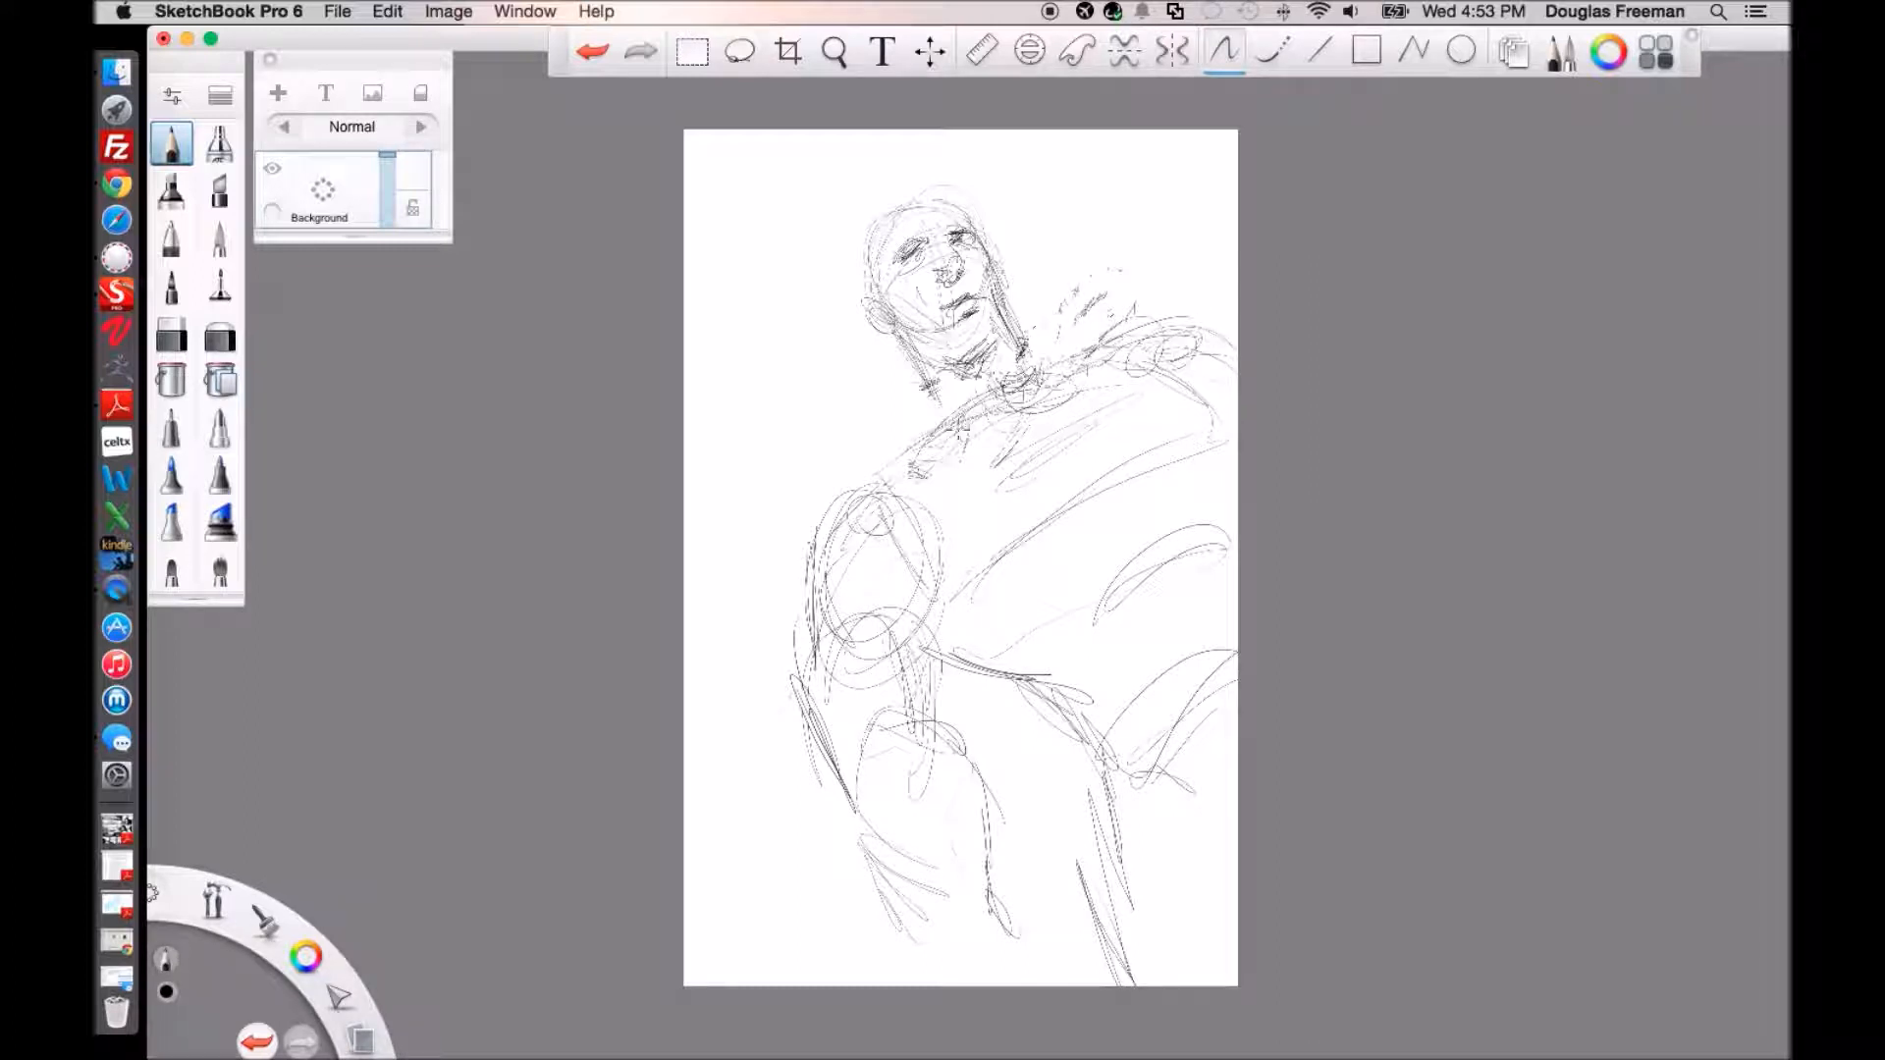
# Extend the near forearm to the canvas bottom, add the wrist oval and draw the diagonal hip line.
pyautogui.moveTo(931, 597)
pyautogui.mouseDown()
pyautogui.moveTo(956, 655)
pyautogui.moveTo(944, 724)
pyautogui.mouseUp()
pyautogui.moveTo(821, 763); pyautogui.dragTo(911, 982)
pyautogui.moveTo(855, 899); pyautogui.dragTo(894, 967)
pyautogui.moveTo(982, 902)
pyautogui.mouseDown()
pyautogui.moveTo(964, 949)
pyautogui.moveTo(1040, 947)
pyautogui.moveTo(984, 959)
pyautogui.moveTo(1071, 982)
pyautogui.mouseUp()
pyautogui.moveTo(1119, 807); pyautogui.dragTo(1234, 880)
pyautogui.moveTo(1232, 874); pyautogui.dragTo(1109, 798)
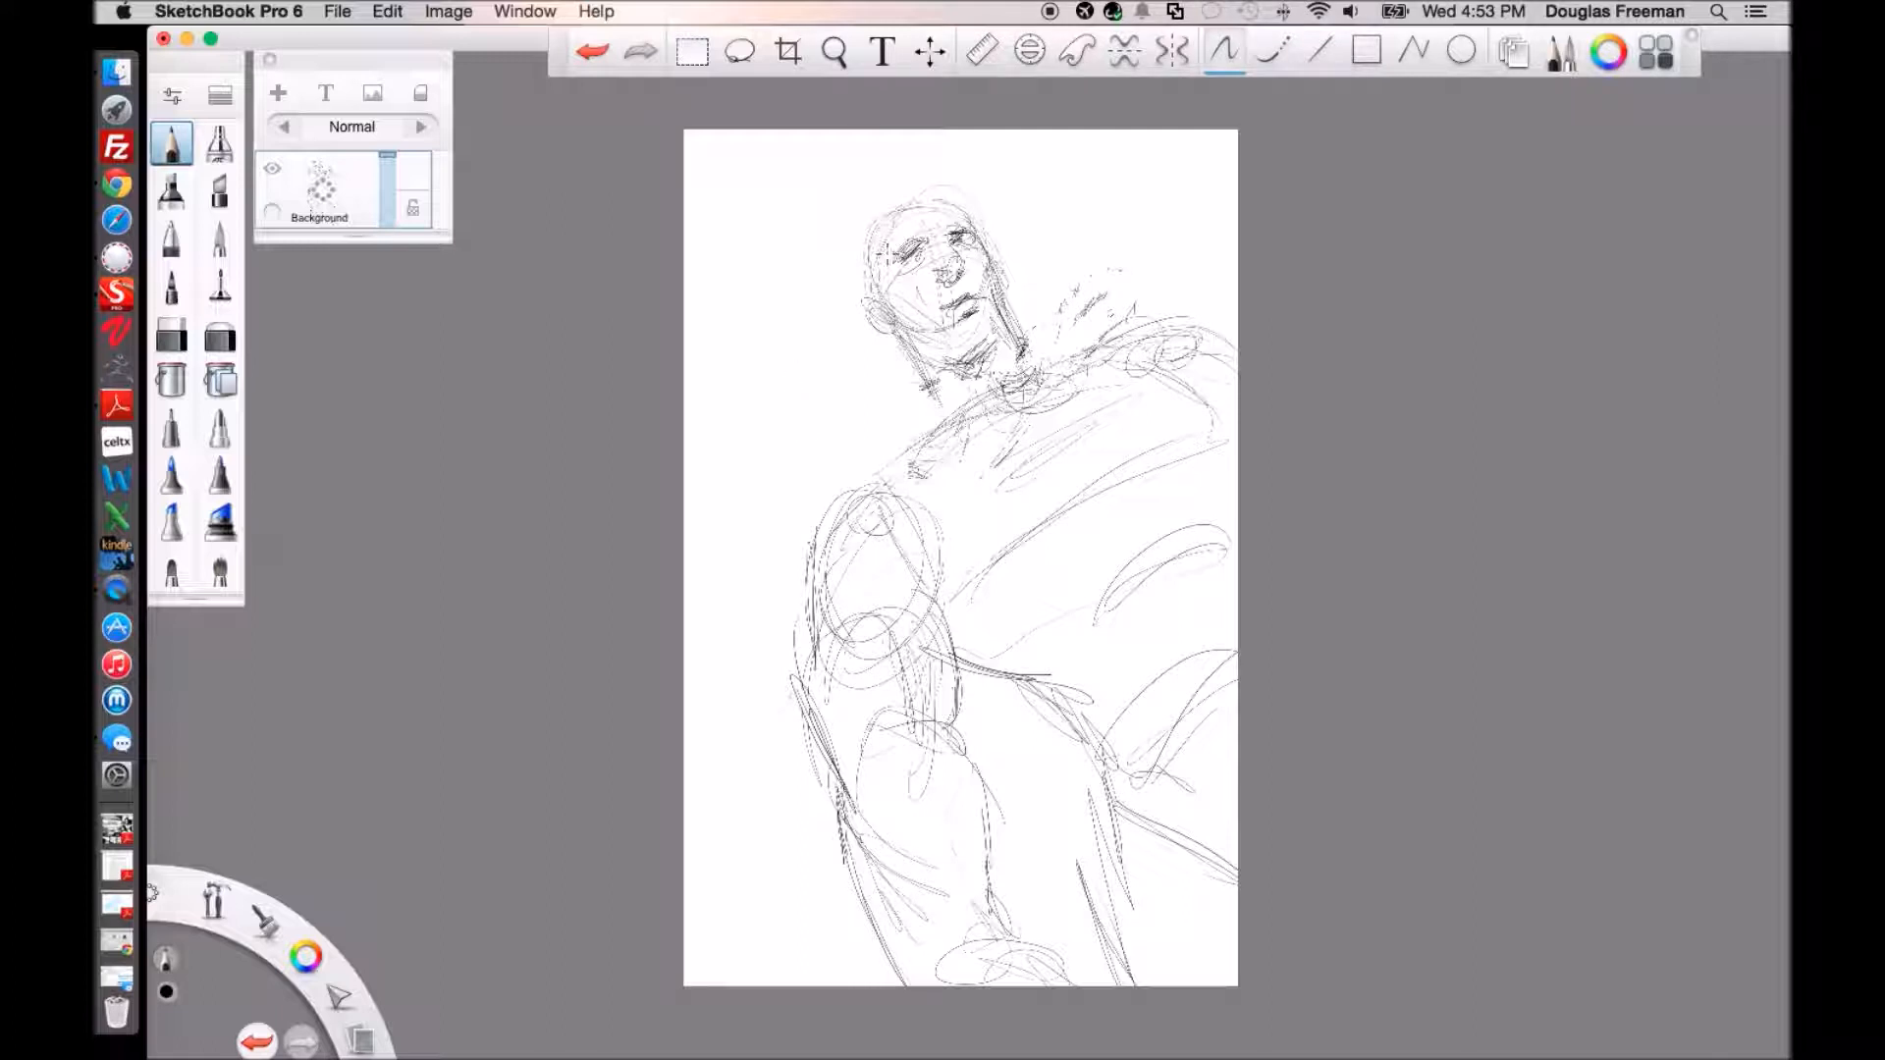
# Reinforce the neck and collarbone lines and add further contour strokes across the chest.
pyautogui.moveTo(927, 359); pyautogui.dragTo(942, 427)
pyautogui.moveTo(1003, 316); pyautogui.dragTo(1059, 394)
pyautogui.moveTo(967, 432); pyautogui.dragTo(955, 479)
pyautogui.moveTo(1075, 381); pyautogui.dragTo(923, 466)
pyautogui.moveTo(1185, 483)
pyautogui.mouseDown()
pyautogui.moveTo(1010, 583)
pyautogui.moveTo(1049, 575)
pyautogui.mouseUp()
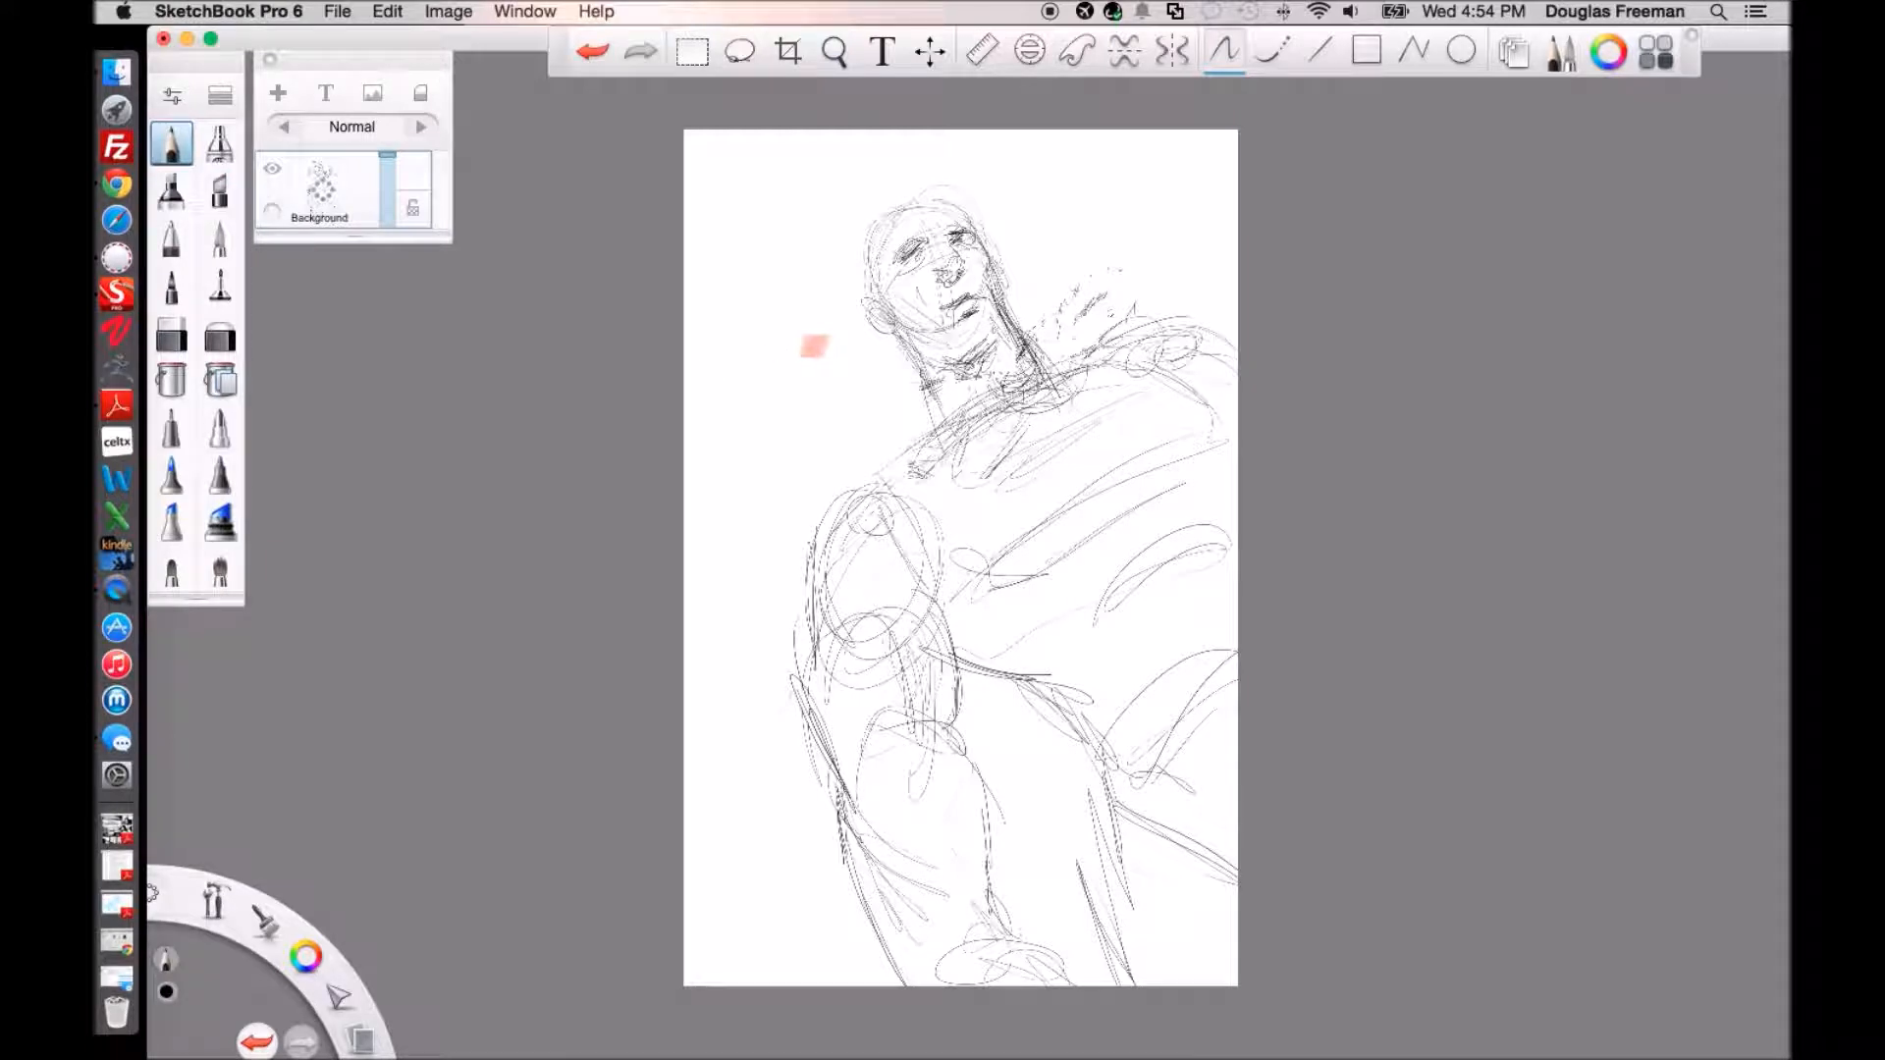
# Test the Paintbrush and the fine-tipped pen with black strokes beside the head and arm and above the far shoulder.
pyautogui.click(210, 189)
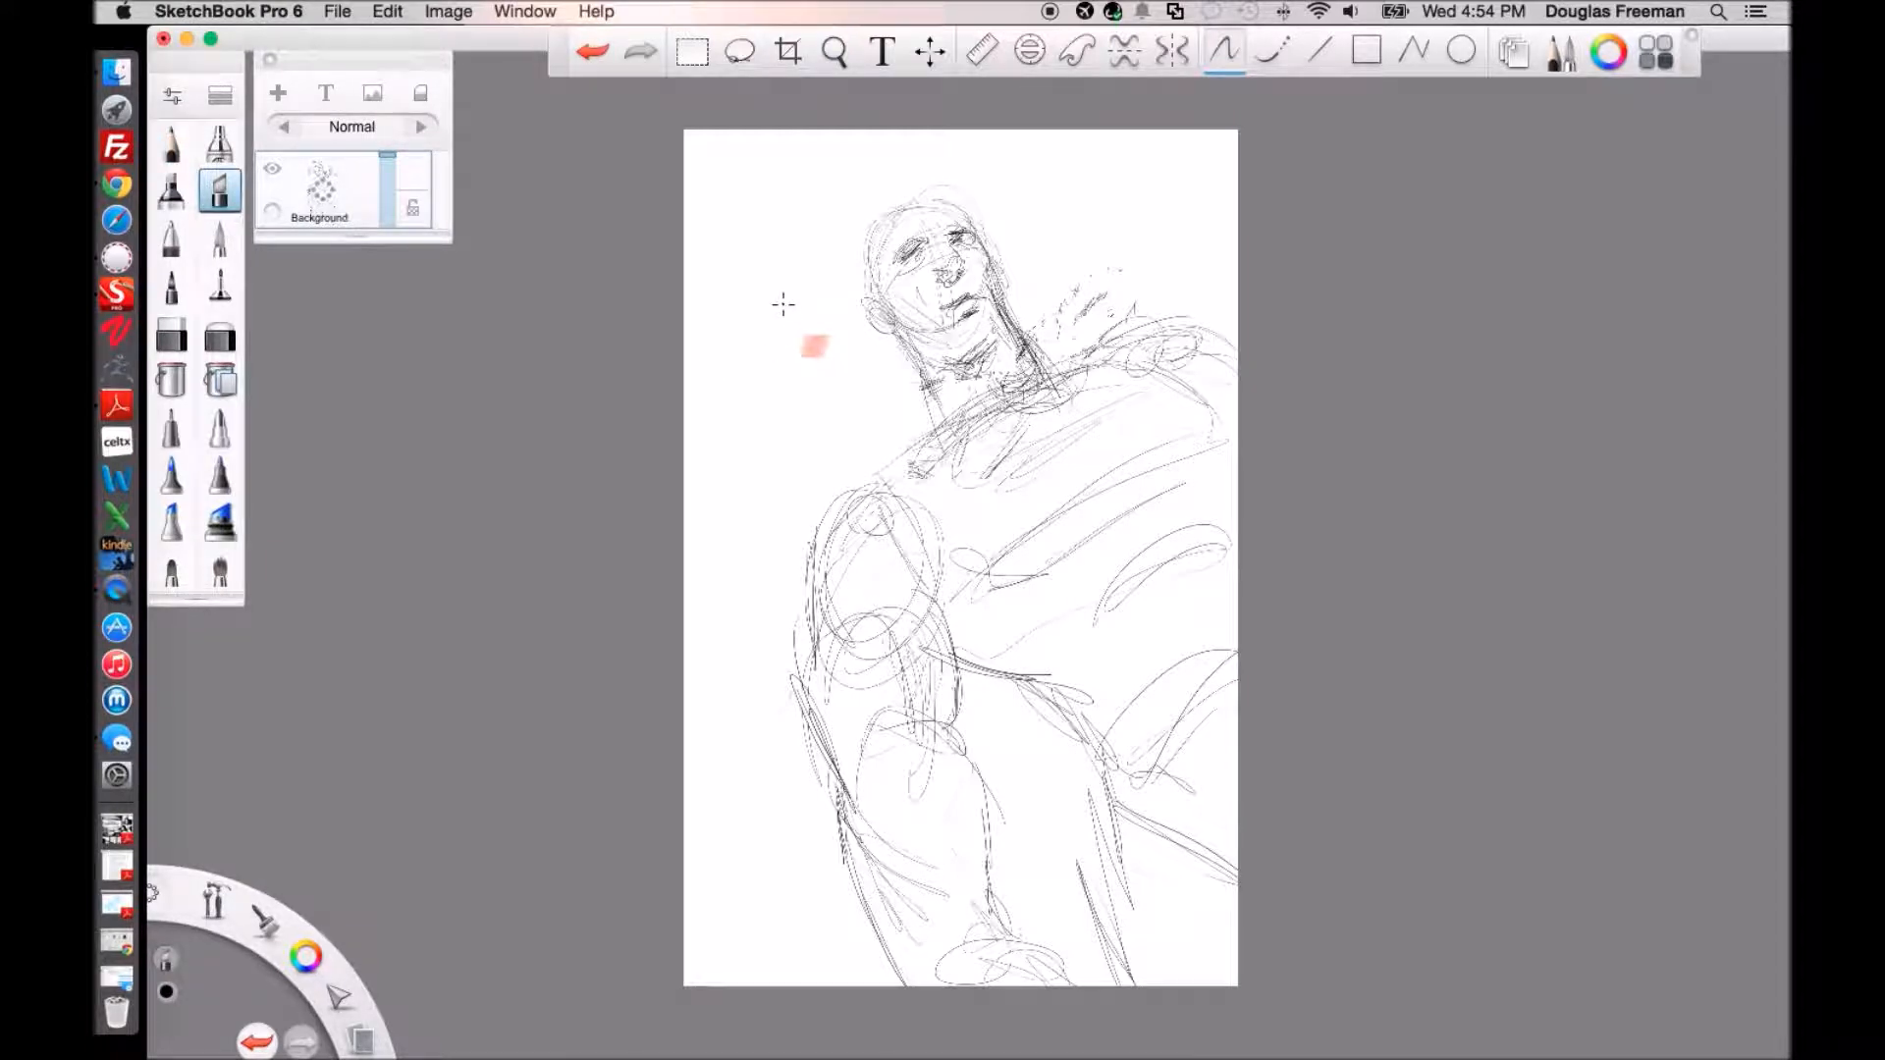
pyautogui.moveTo(739, 230)
pyautogui.mouseDown()
pyautogui.moveTo(778, 212)
pyautogui.moveTo(751, 281)
pyautogui.moveTo(787, 389)
pyautogui.mouseUp()
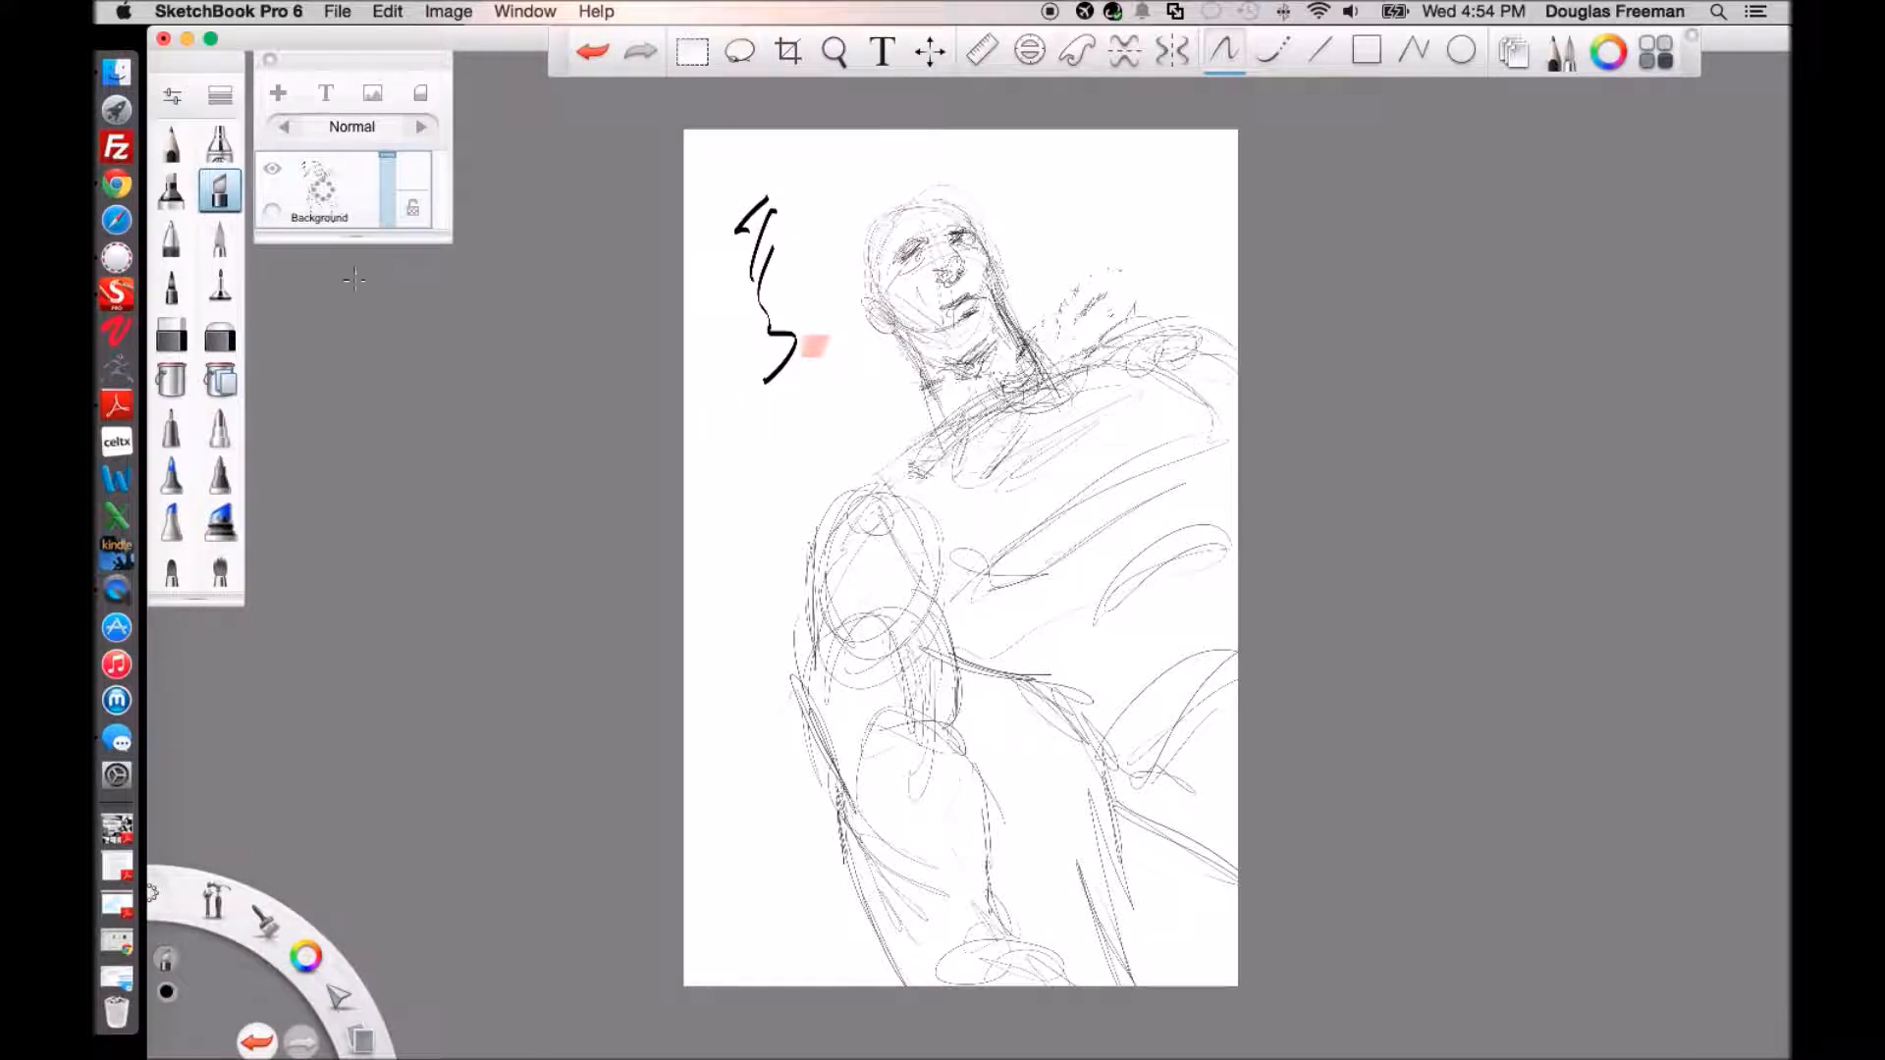
pyautogui.click(219, 238)
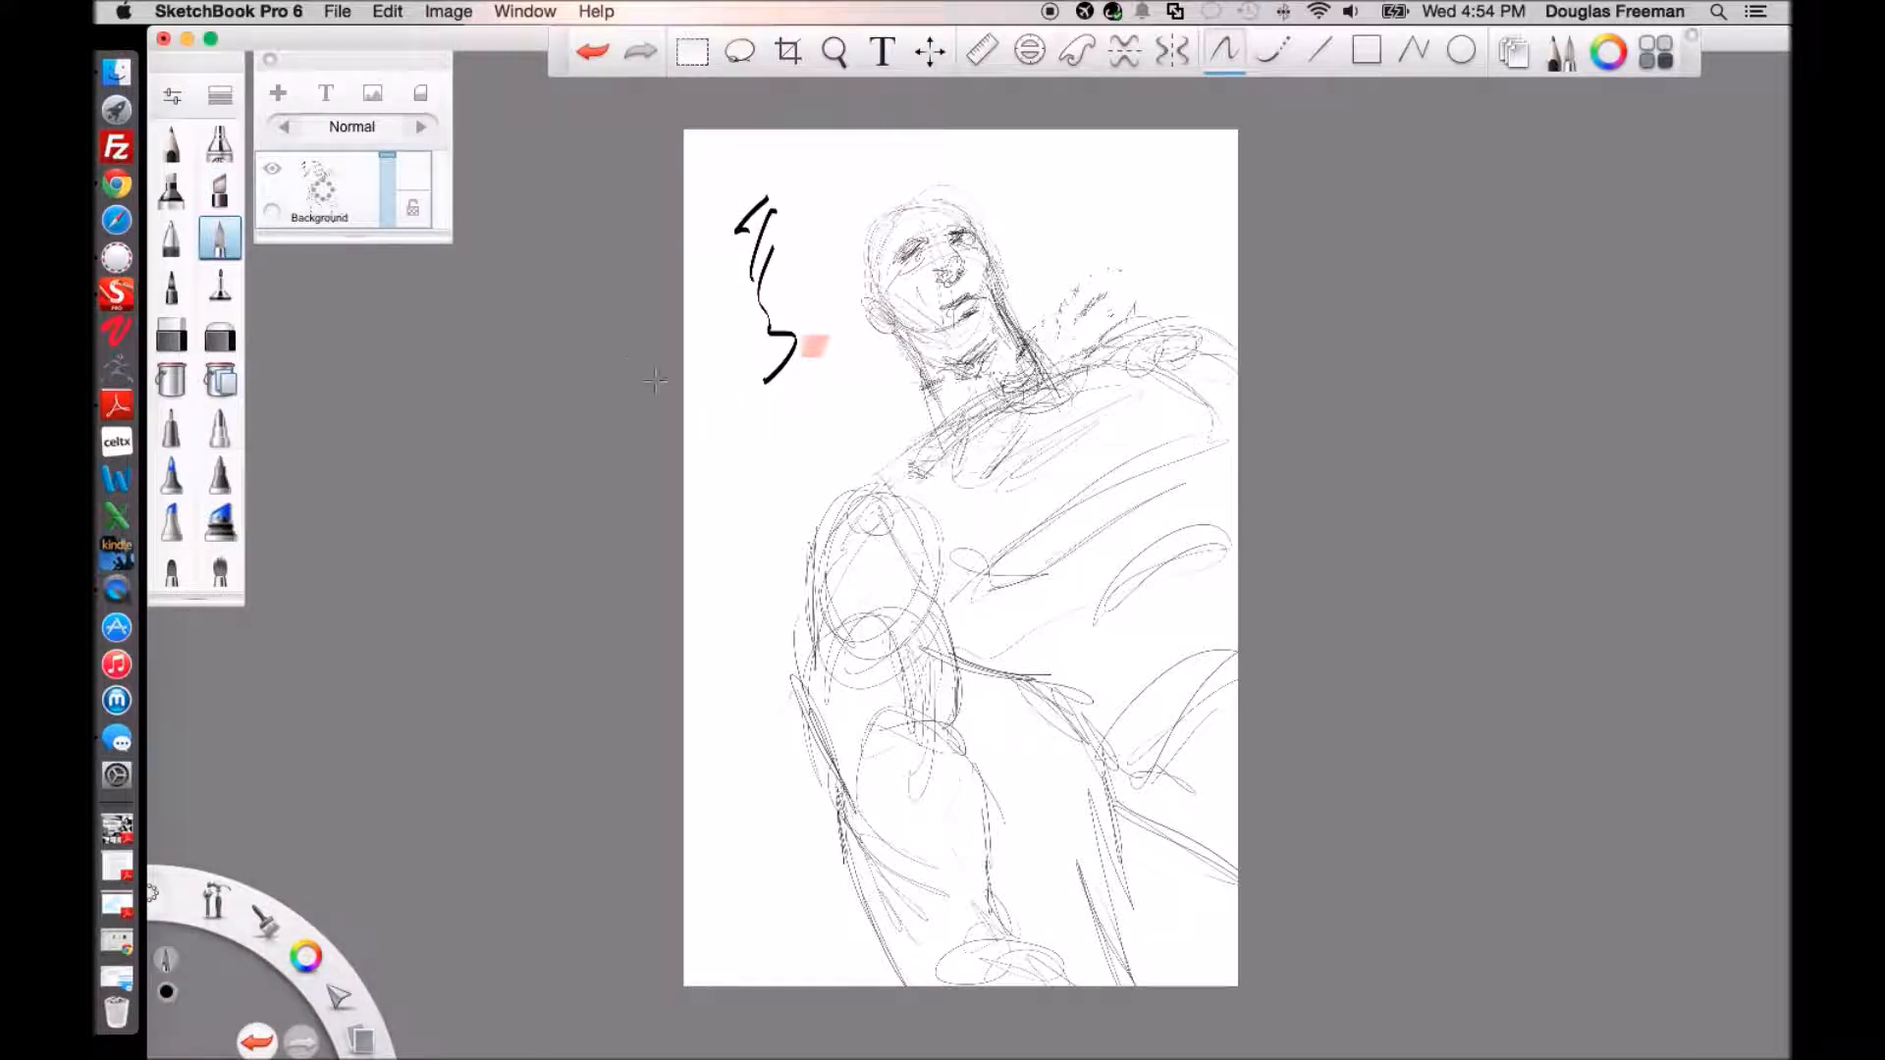
pyautogui.moveTo(778, 420)
pyautogui.mouseDown()
pyautogui.moveTo(744, 527)
pyautogui.moveTo(758, 636)
pyautogui.mouseUp()
pyautogui.moveTo(775, 569); pyautogui.dragTo(764, 644)
pyautogui.moveTo(1111, 291); pyautogui.dragTo(1078, 340)
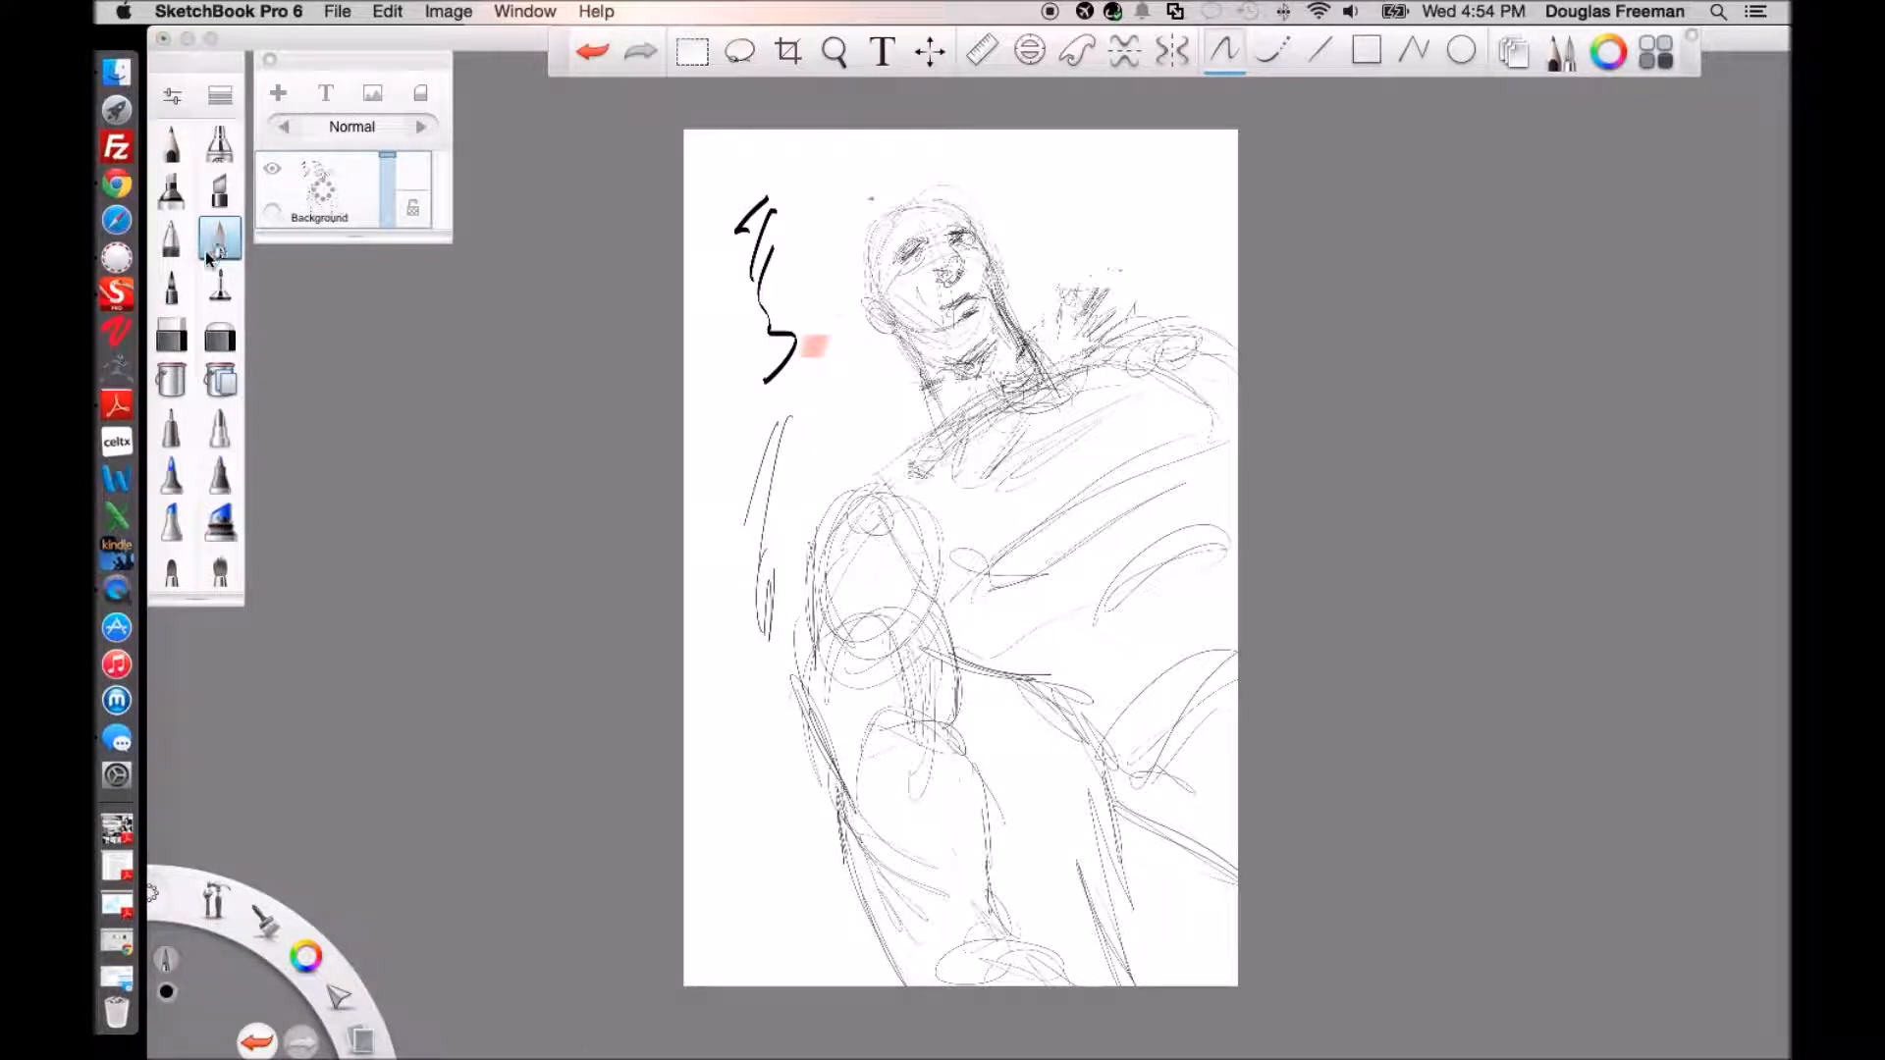
# Test the brush below the fine-tipped pen with short strokes around the pink patch beside the head.
pyautogui.click(218, 287)
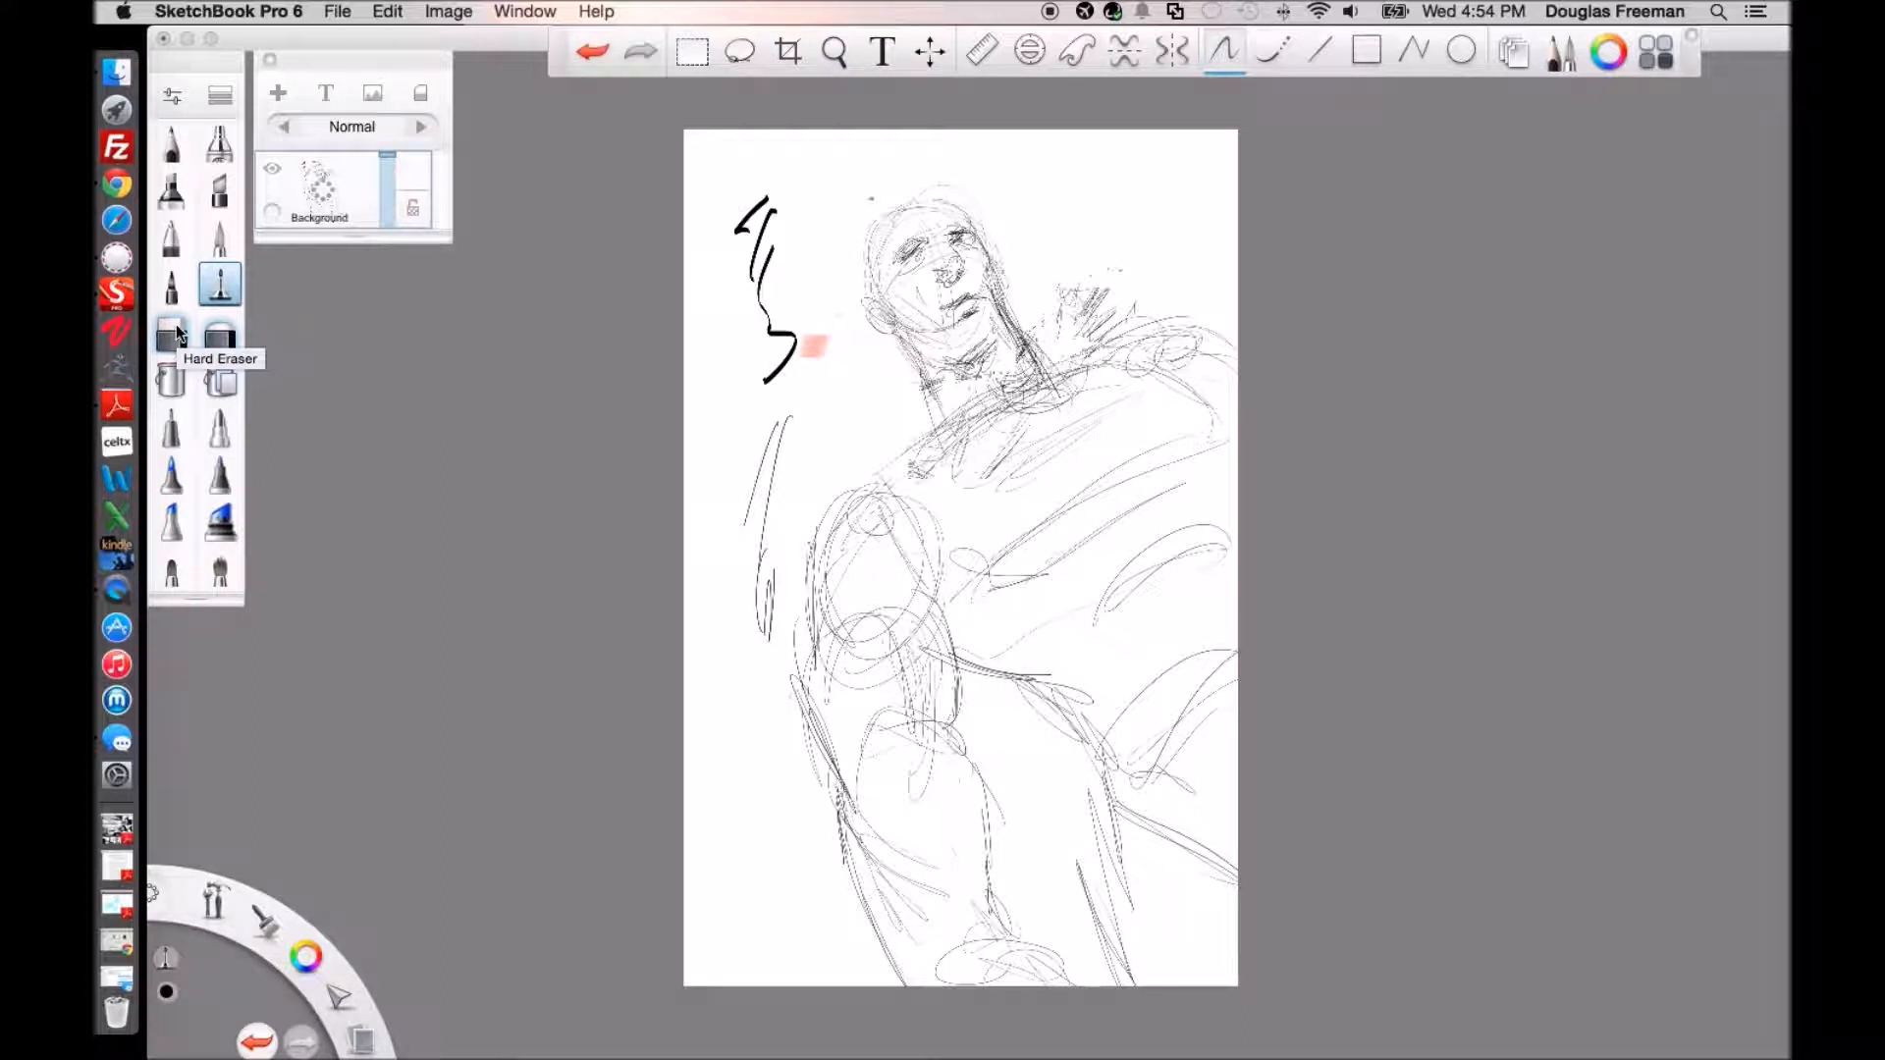
pyautogui.moveTo(813, 341); pyautogui.dragTo(835, 363)
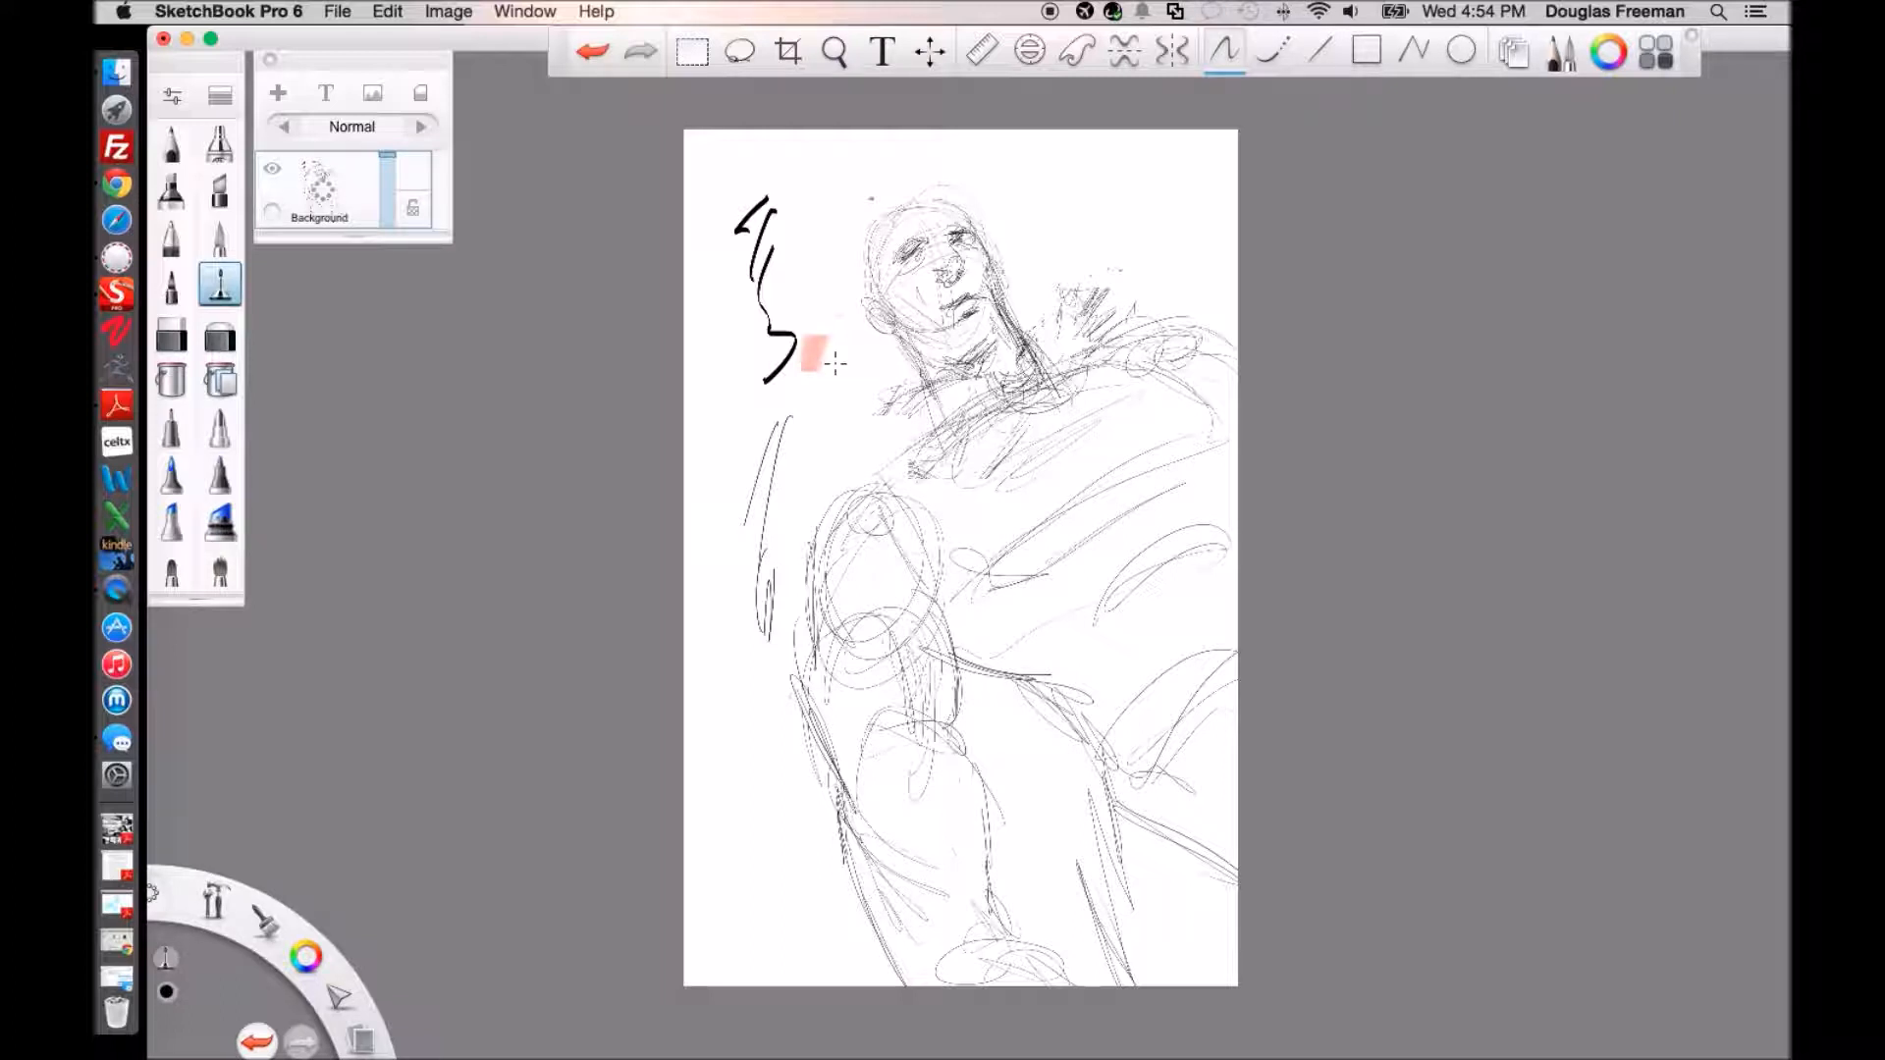
pyautogui.moveTo(801, 358)
pyautogui.mouseDown()
pyautogui.moveTo(809, 281)
pyautogui.moveTo(815, 339)
pyautogui.moveTo(841, 304)
pyautogui.mouseUp()
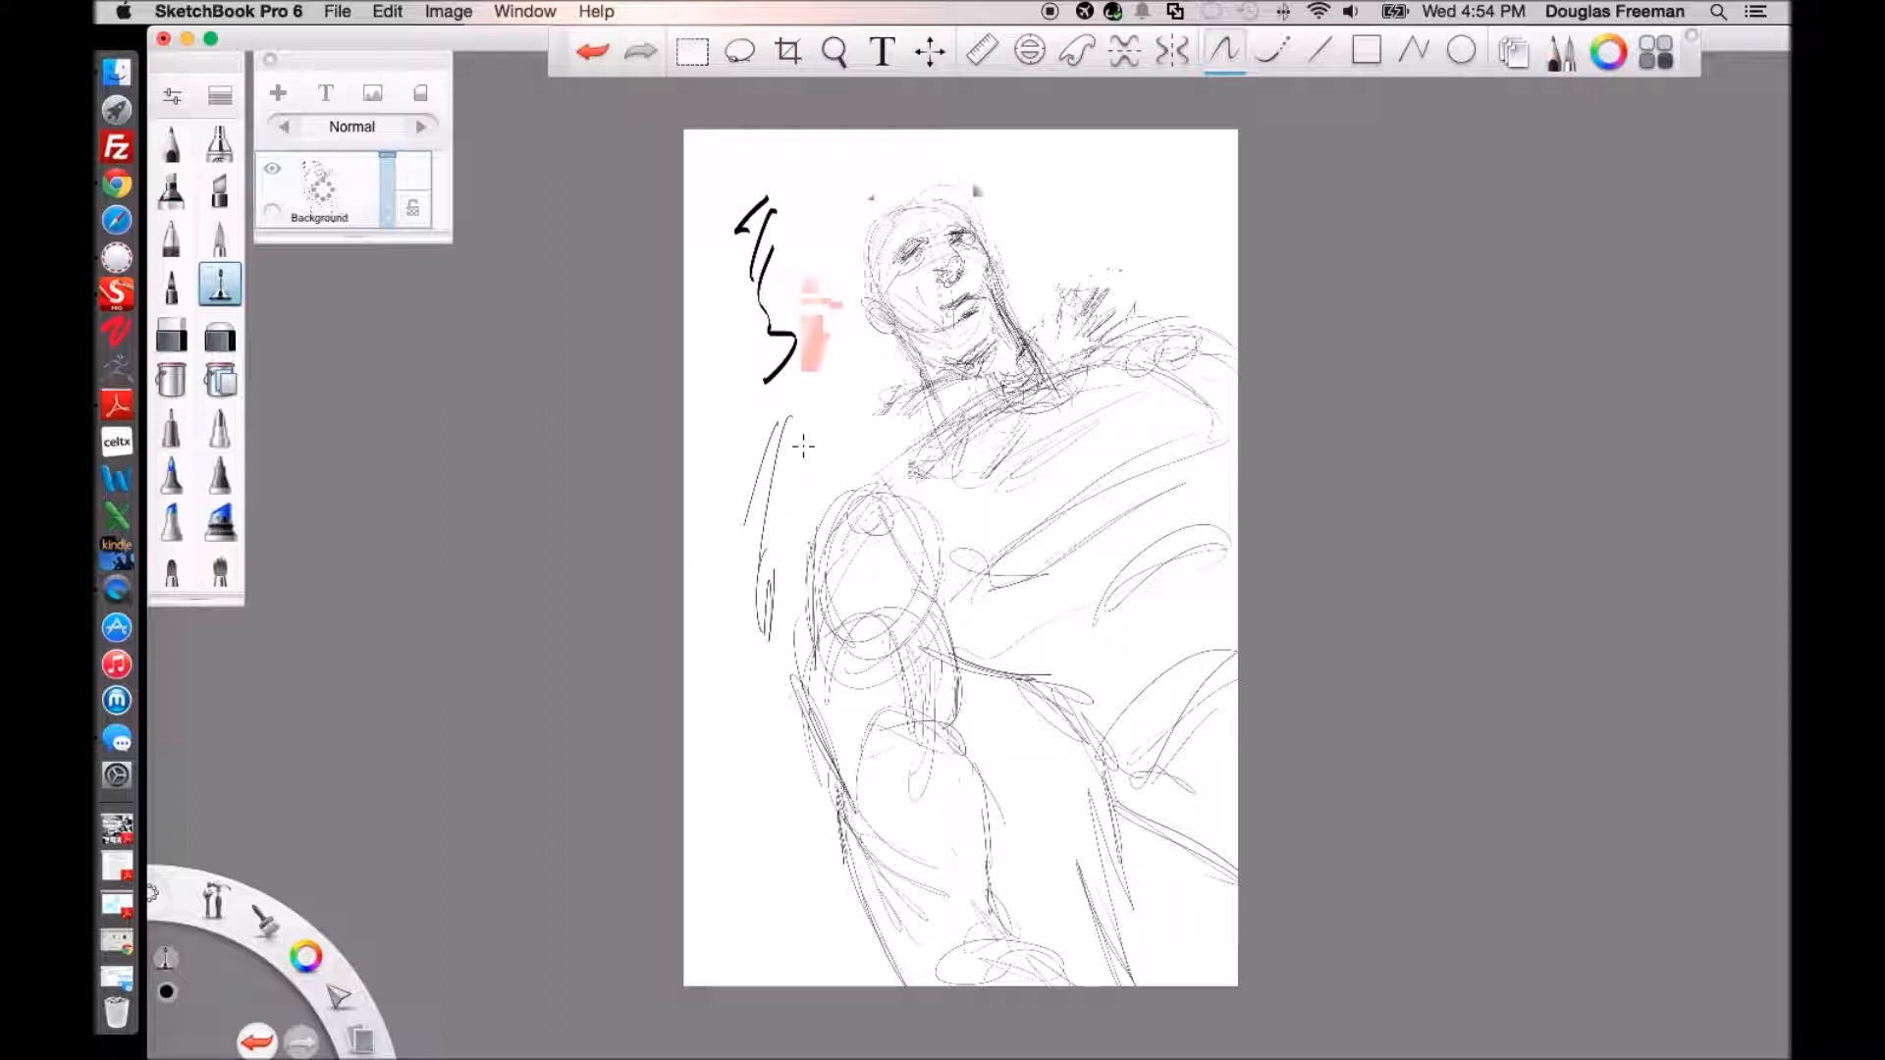